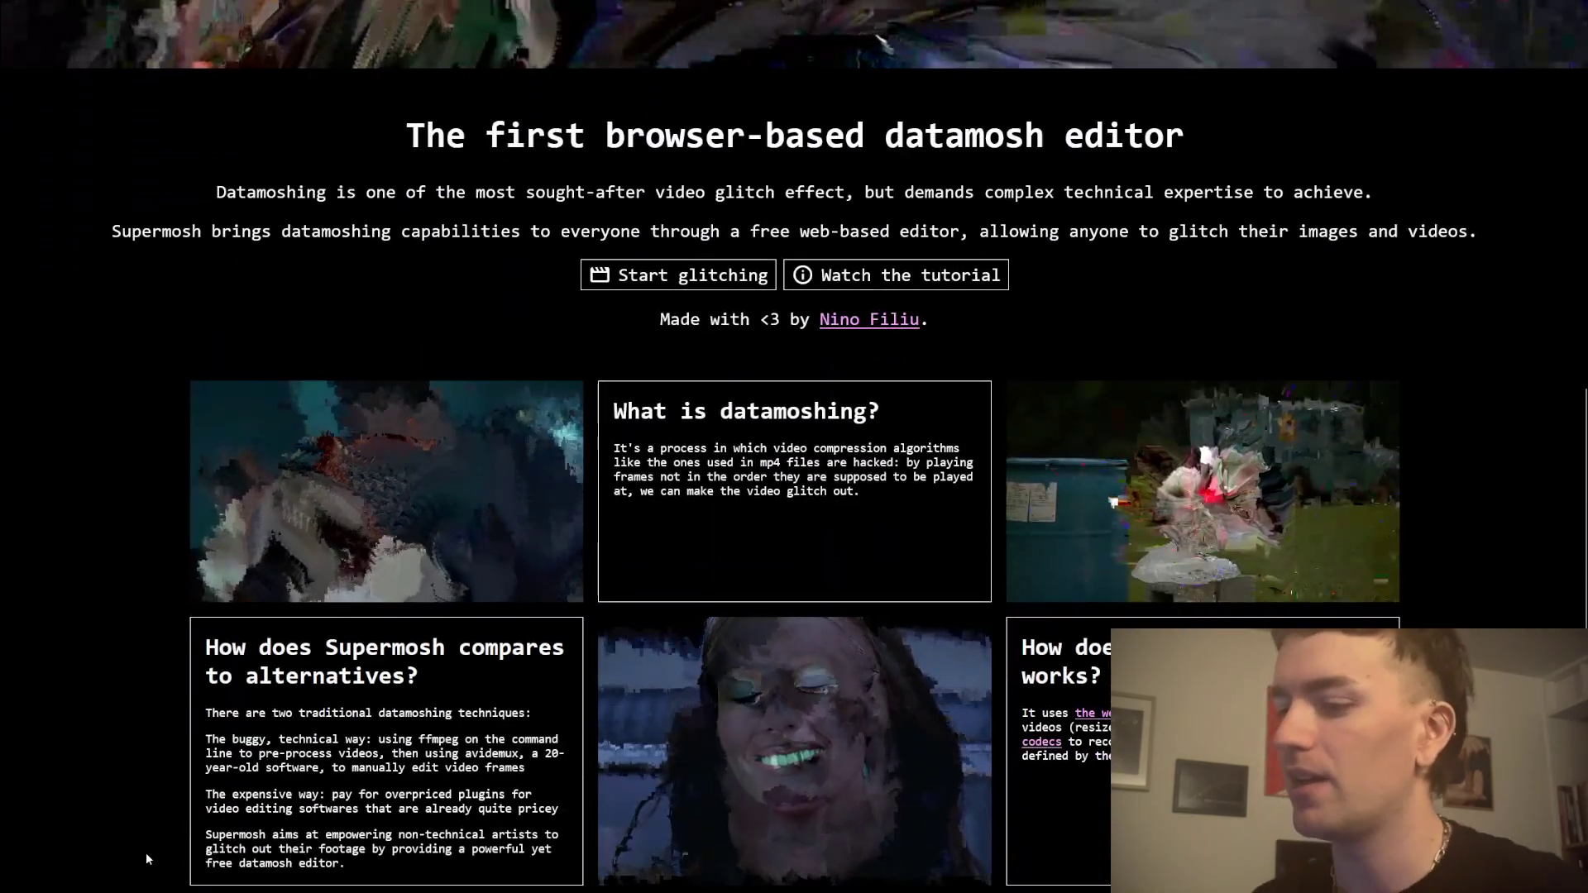
Step: Load the Supermosh website in a new browser tab, then close the extra tab
key("ctrl+t")
type("s")
key("Return")
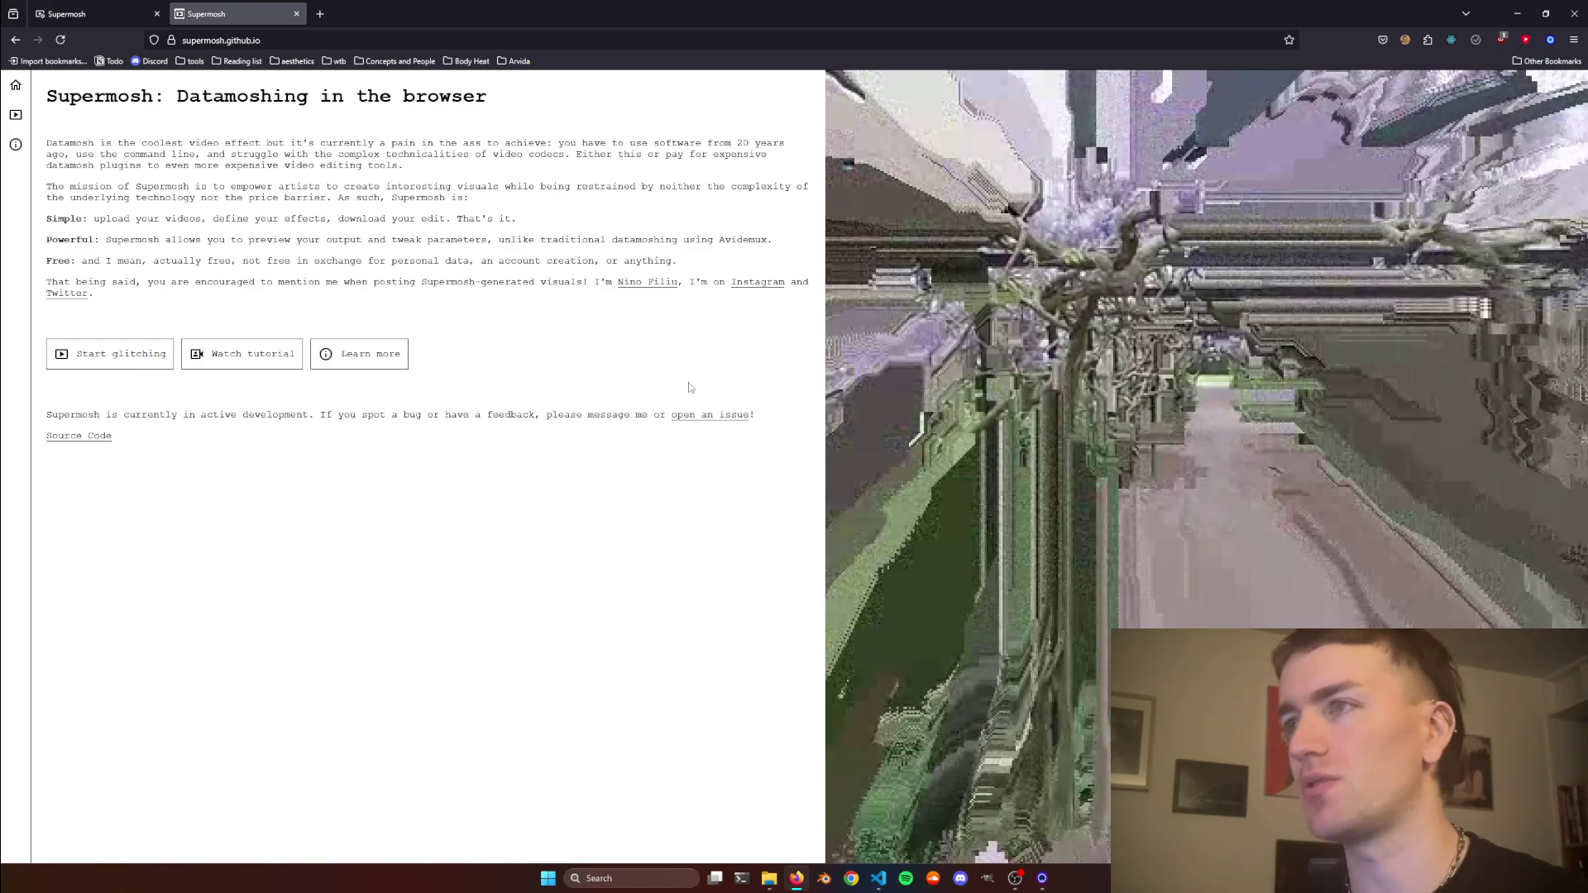
key("ctrl+w")
scroll(1123, 427, "down", 3)
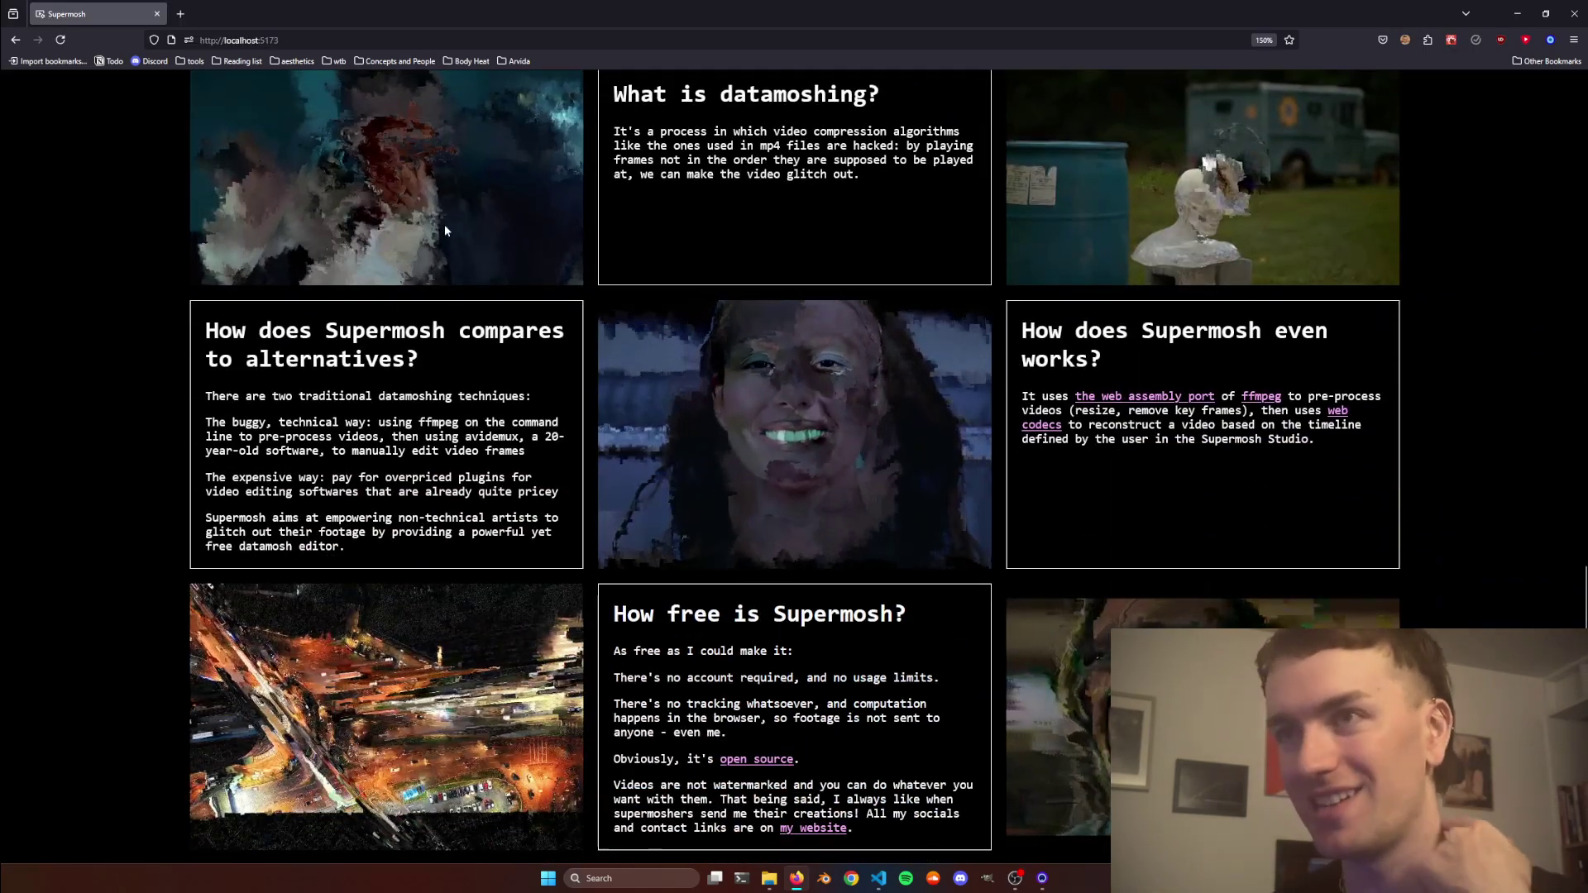
Step: Browse the landing page in full screen, highlight the how-it-works text, and enter the Studio
key("F11")
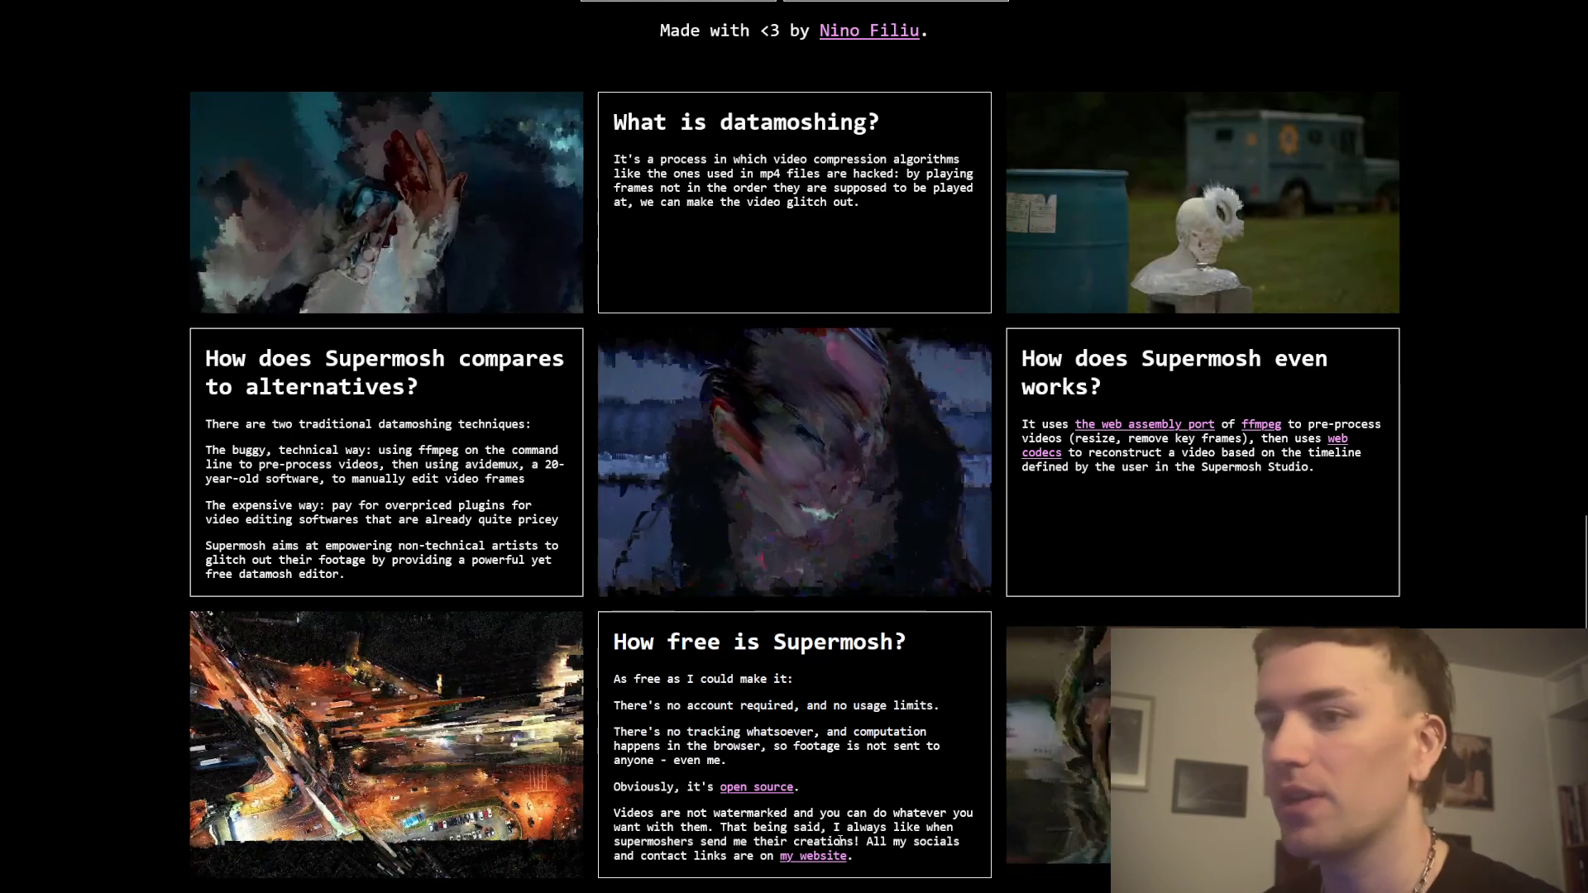
scroll(839, 839, "up", 10)
scroll(839, 839, "down", 7)
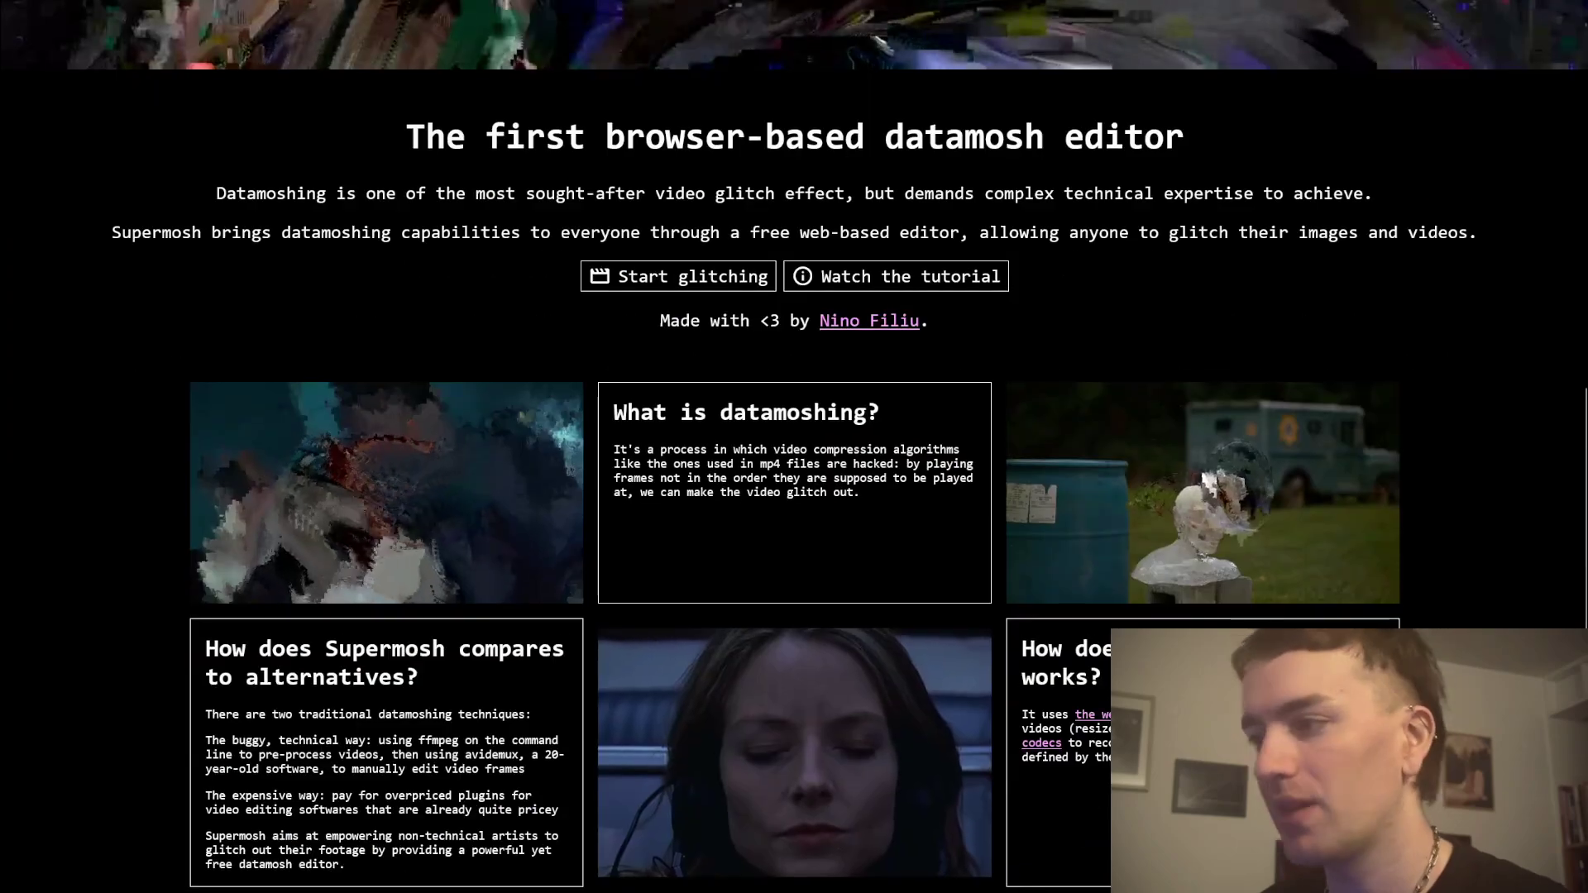
left_click_drag(1101, 760, 1024, 638)
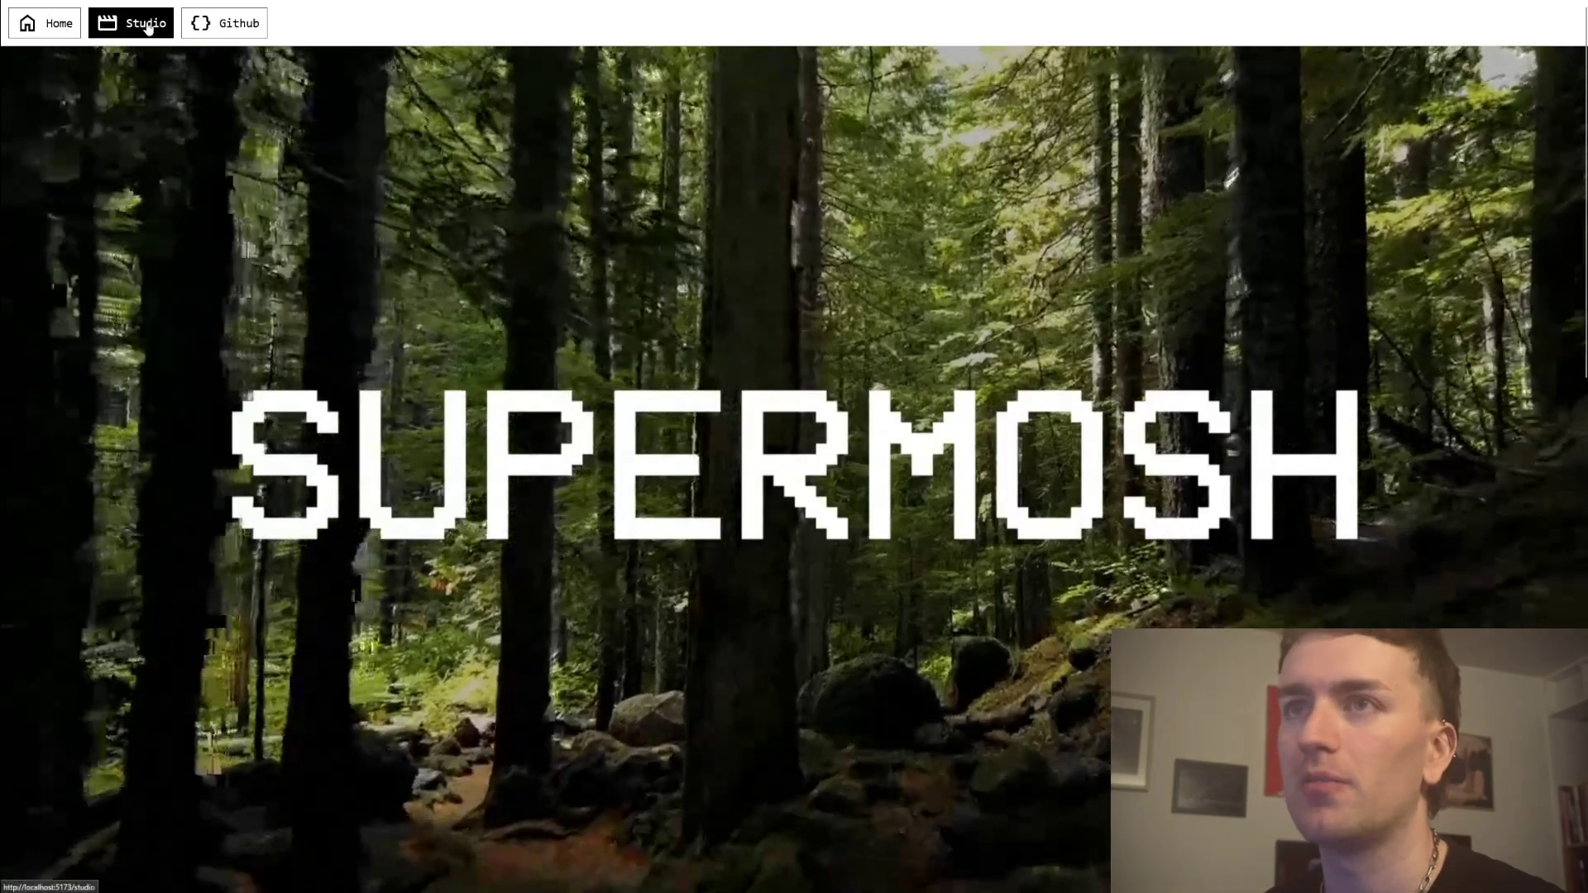
left_click(146, 24)
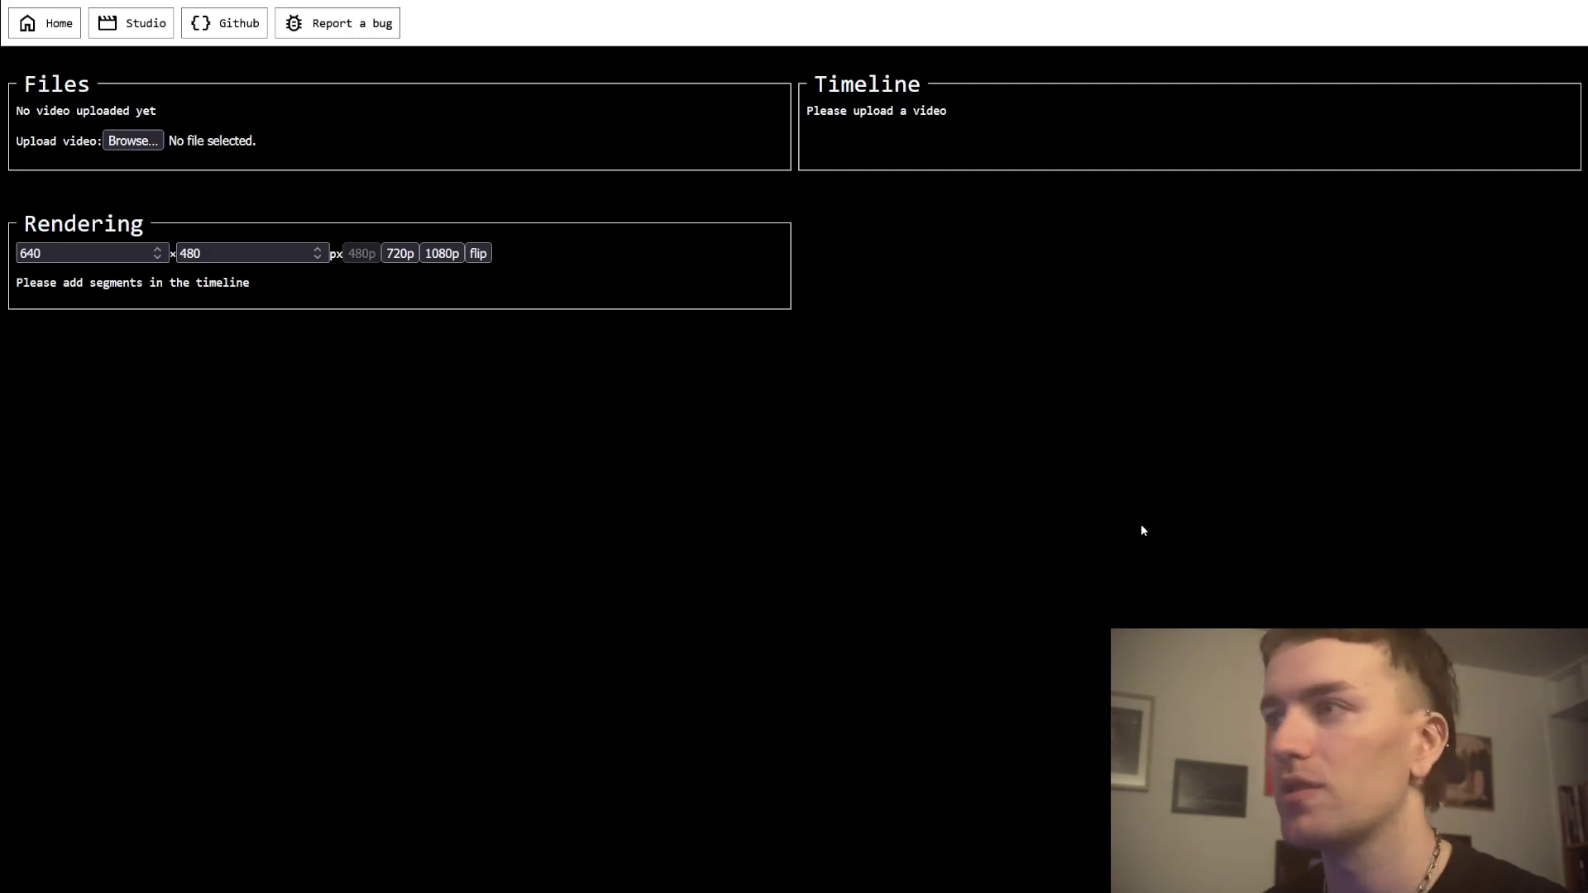
Step: Upload closeups25.mp4 from the closeups folder
left_click(119, 146)
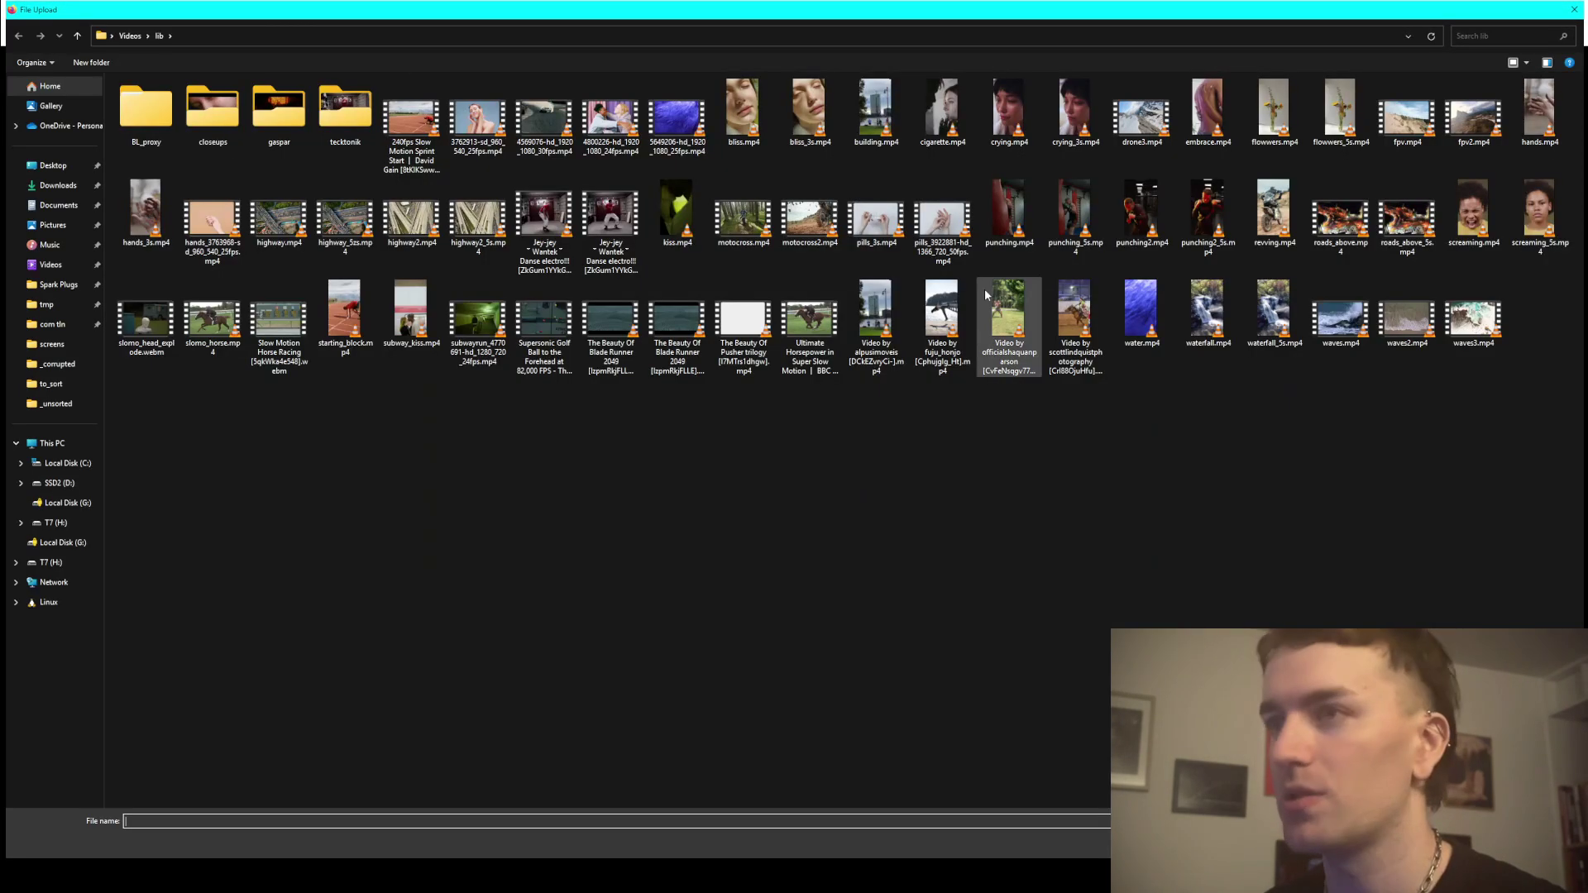
key("Escape")
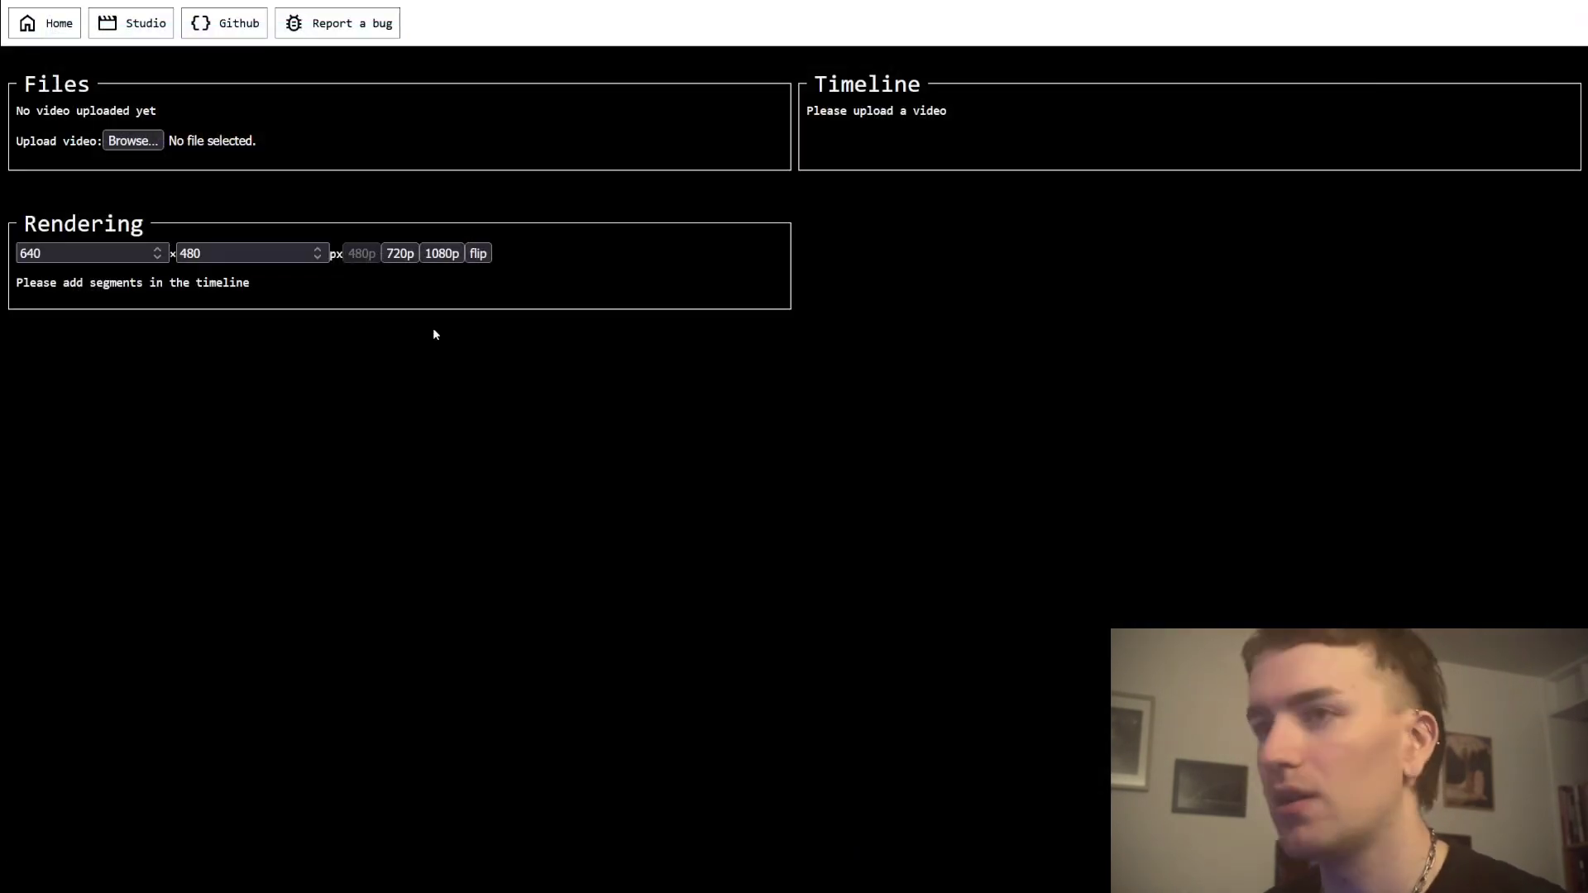
left_click(134, 142)
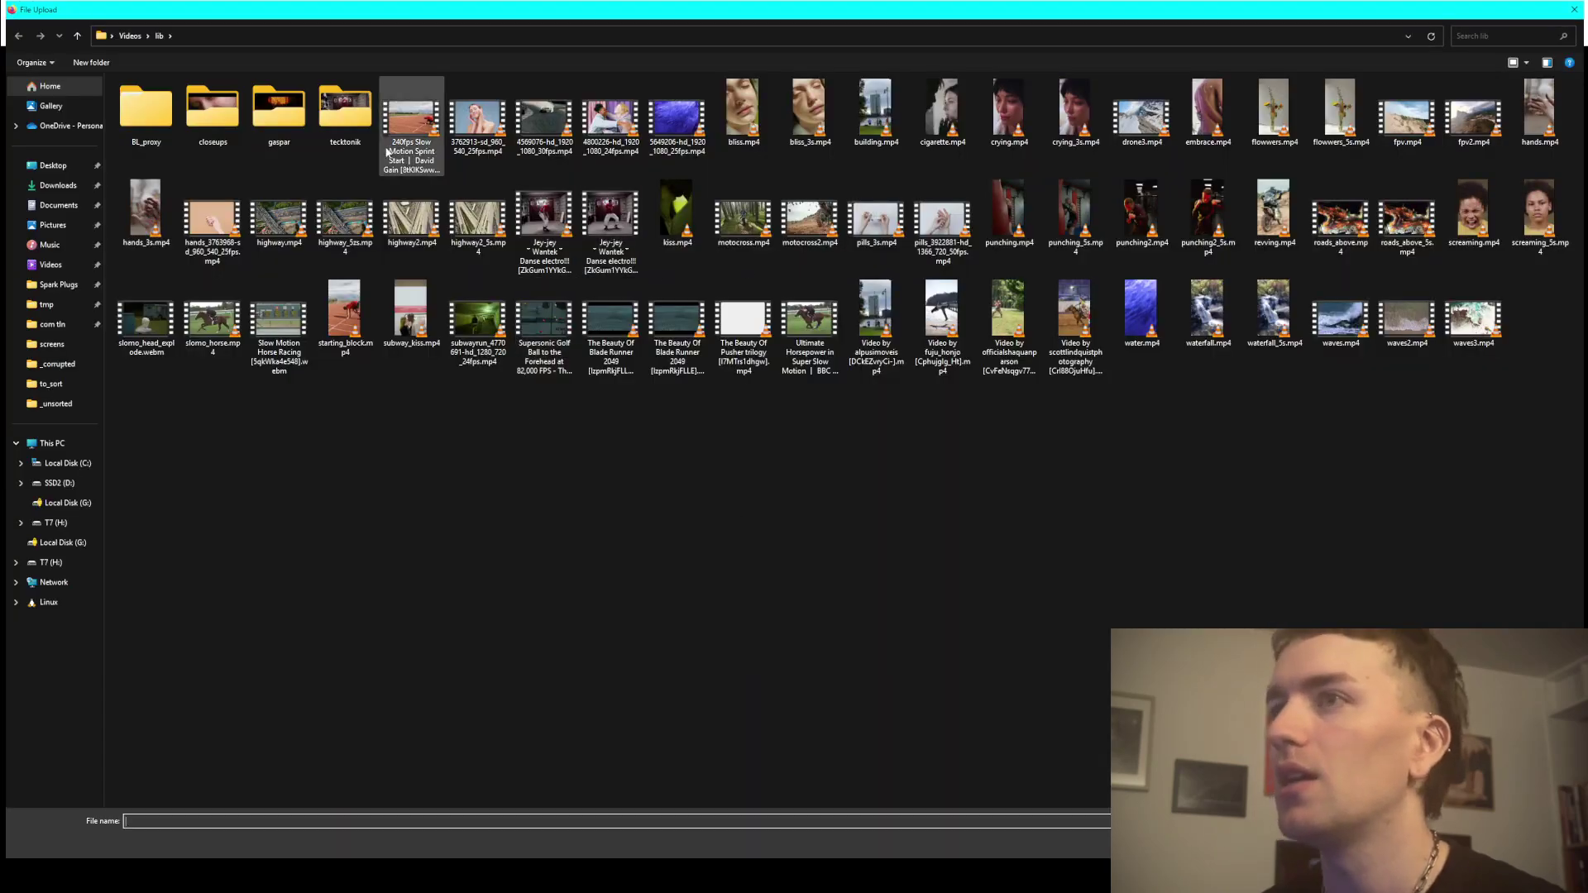
double_click(219, 134)
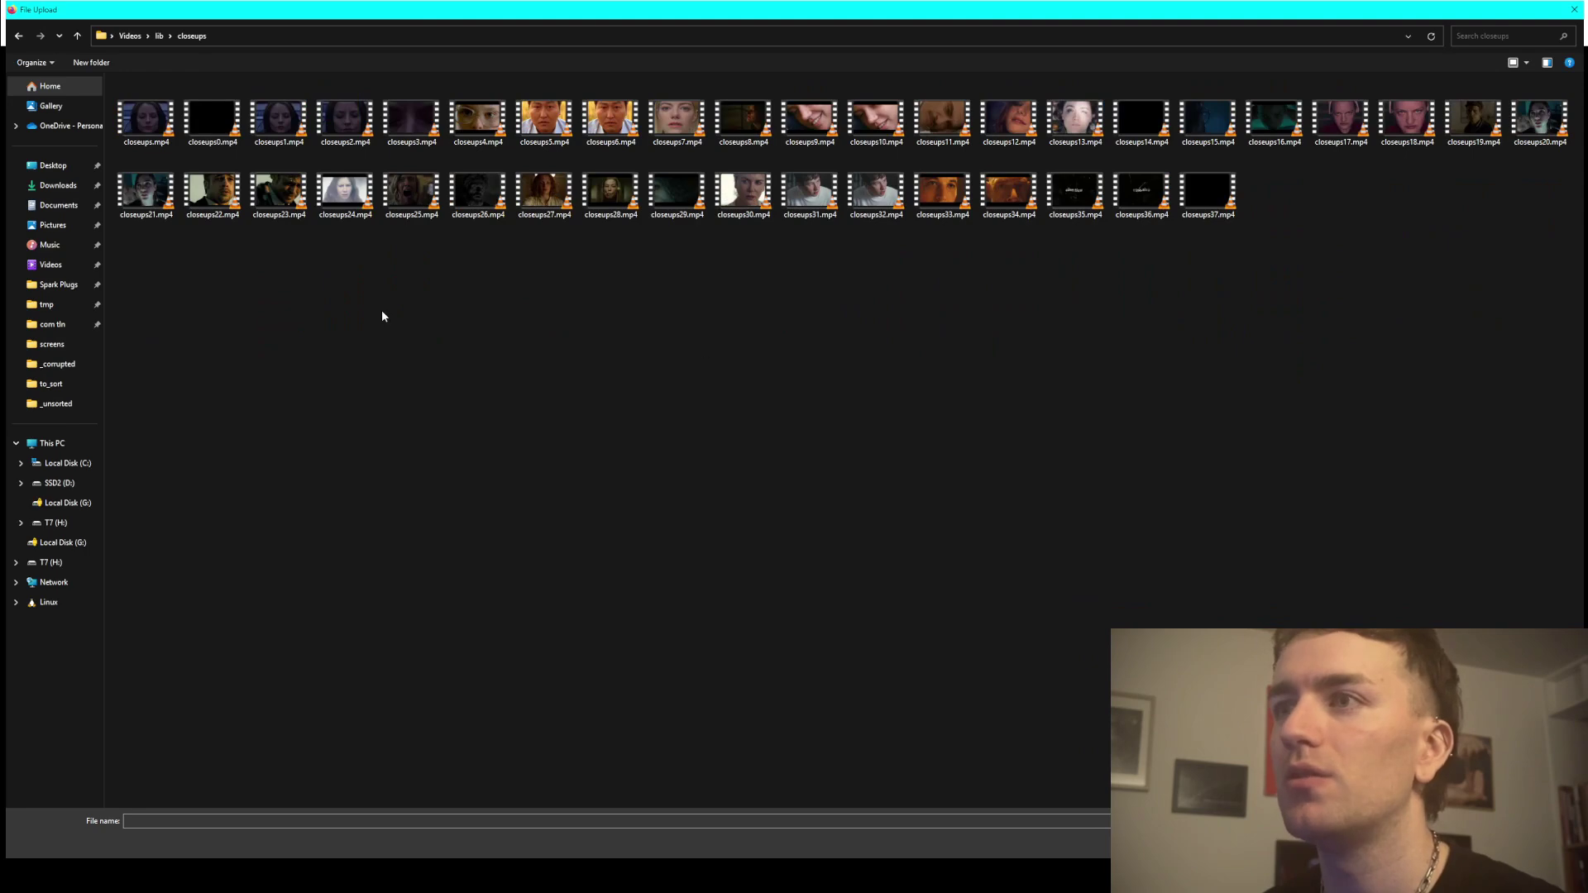
double_click(405, 197)
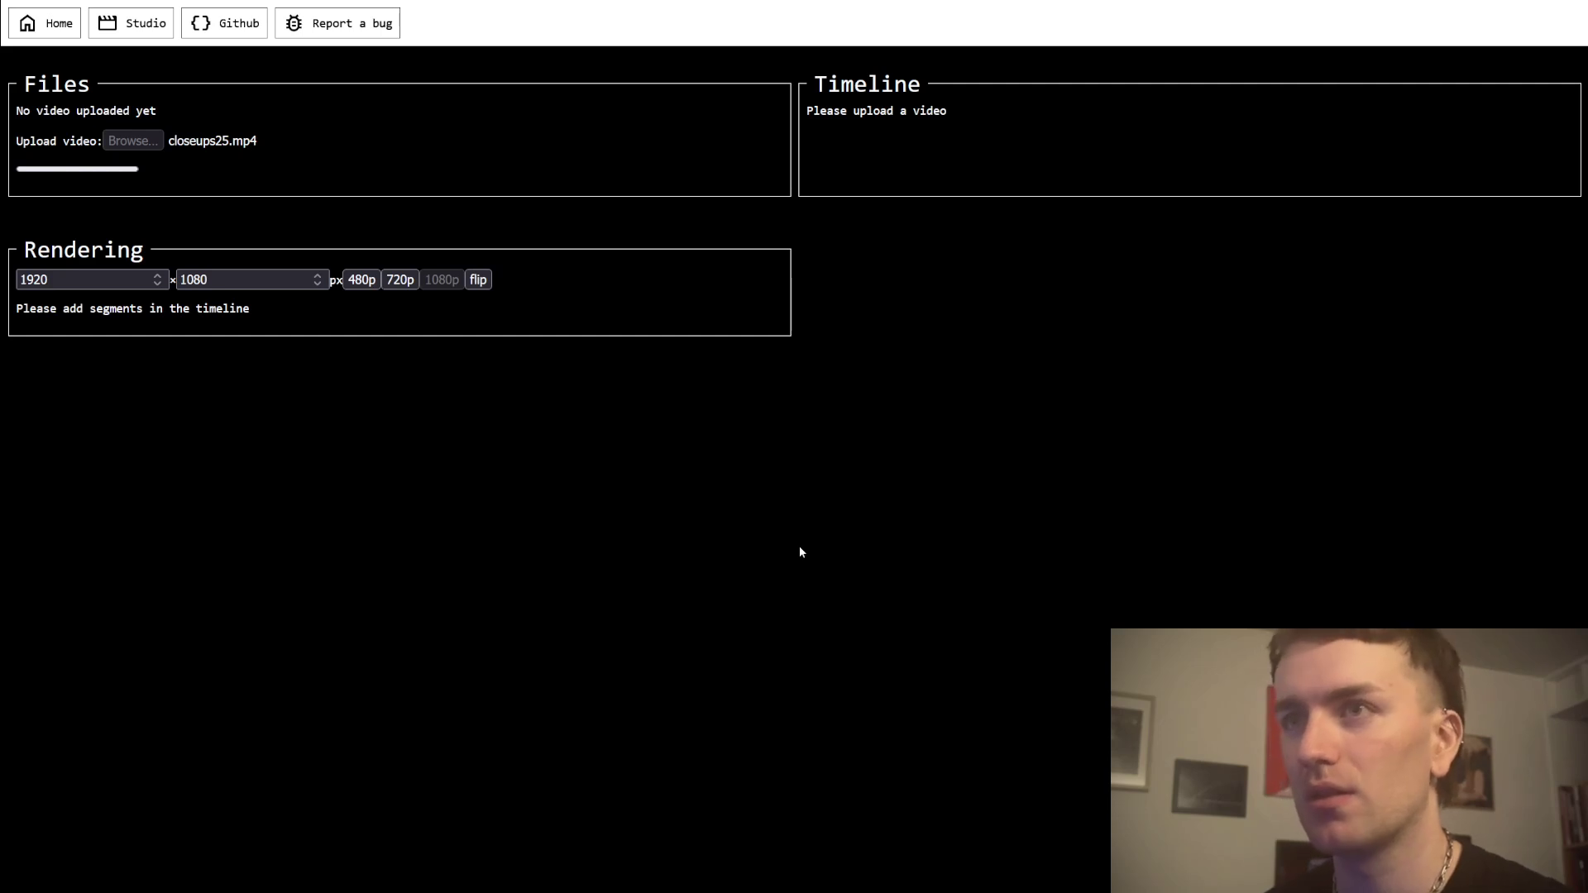
Step: Start uploading pills_3s.mp4 from the lib folder
left_click(133, 142)
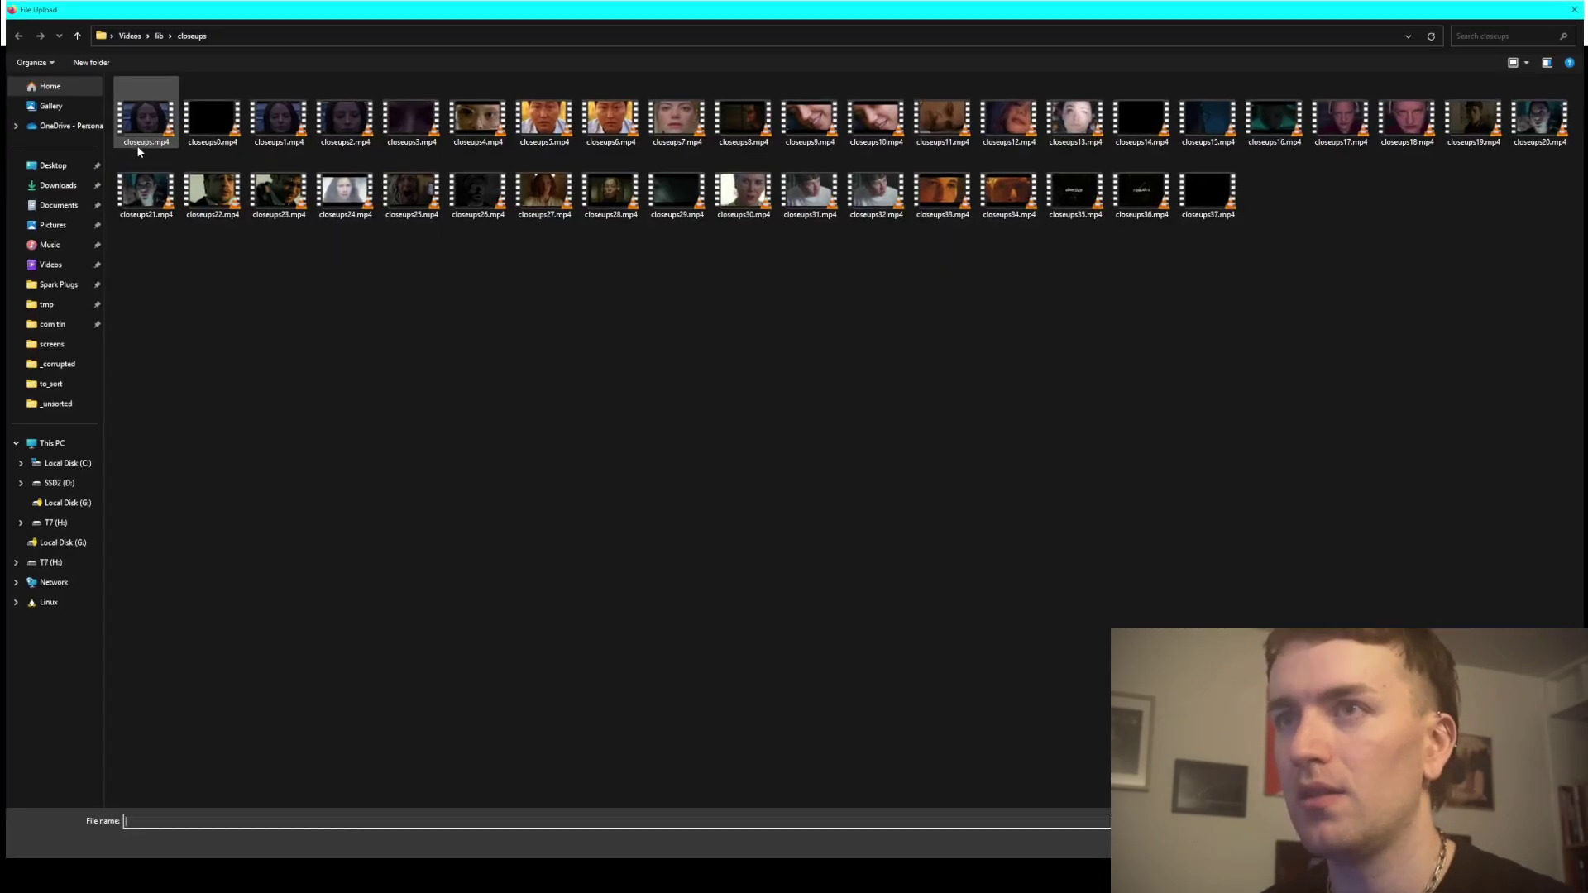
left_click(161, 35)
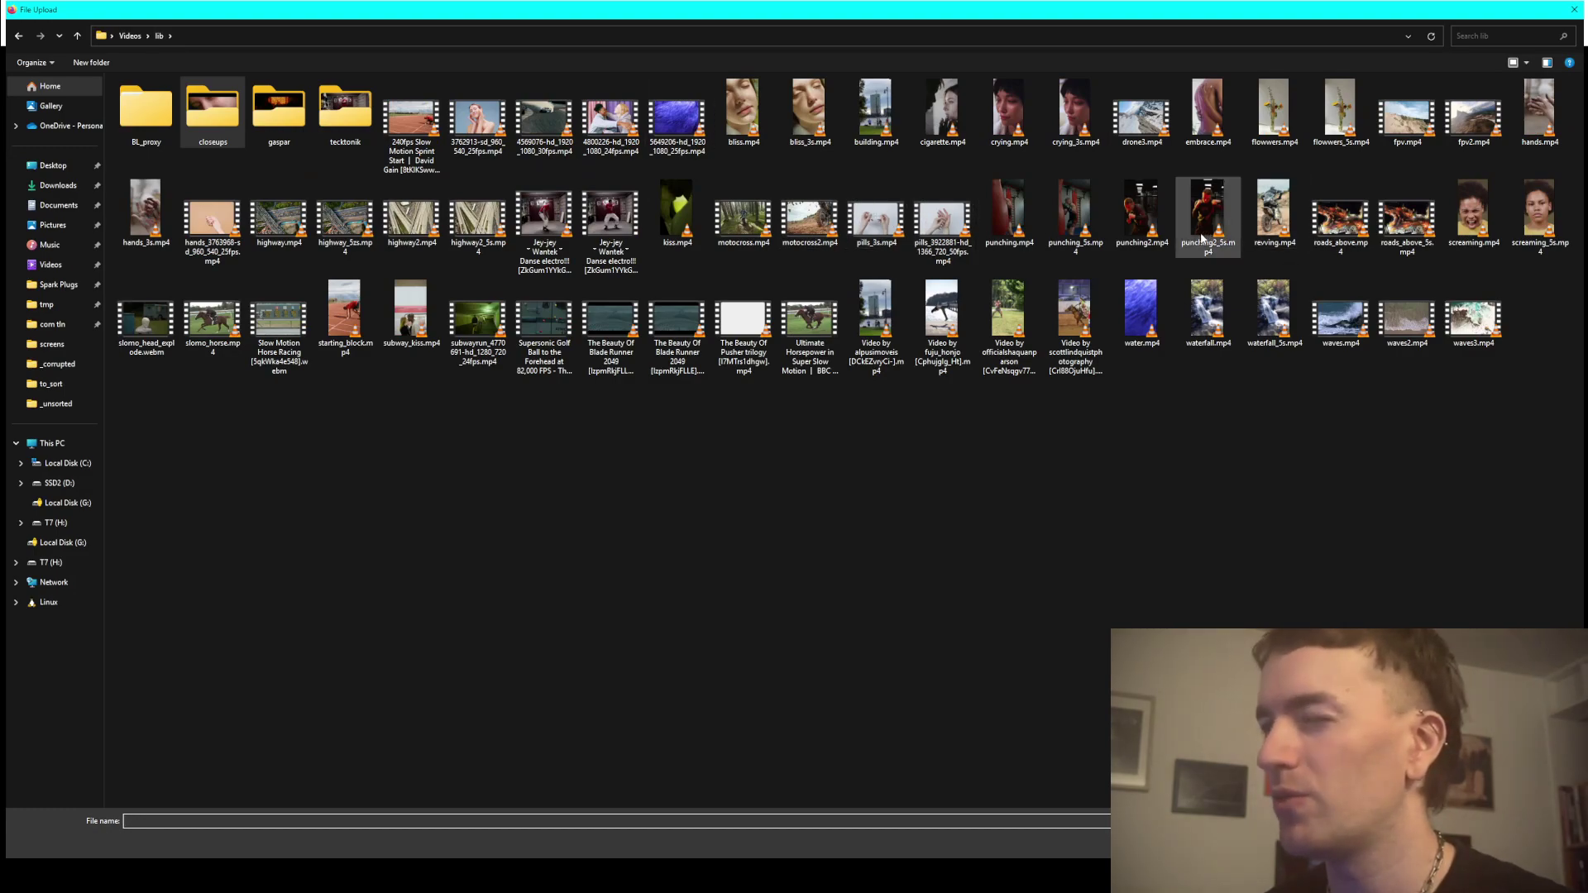
double_click(869, 241)
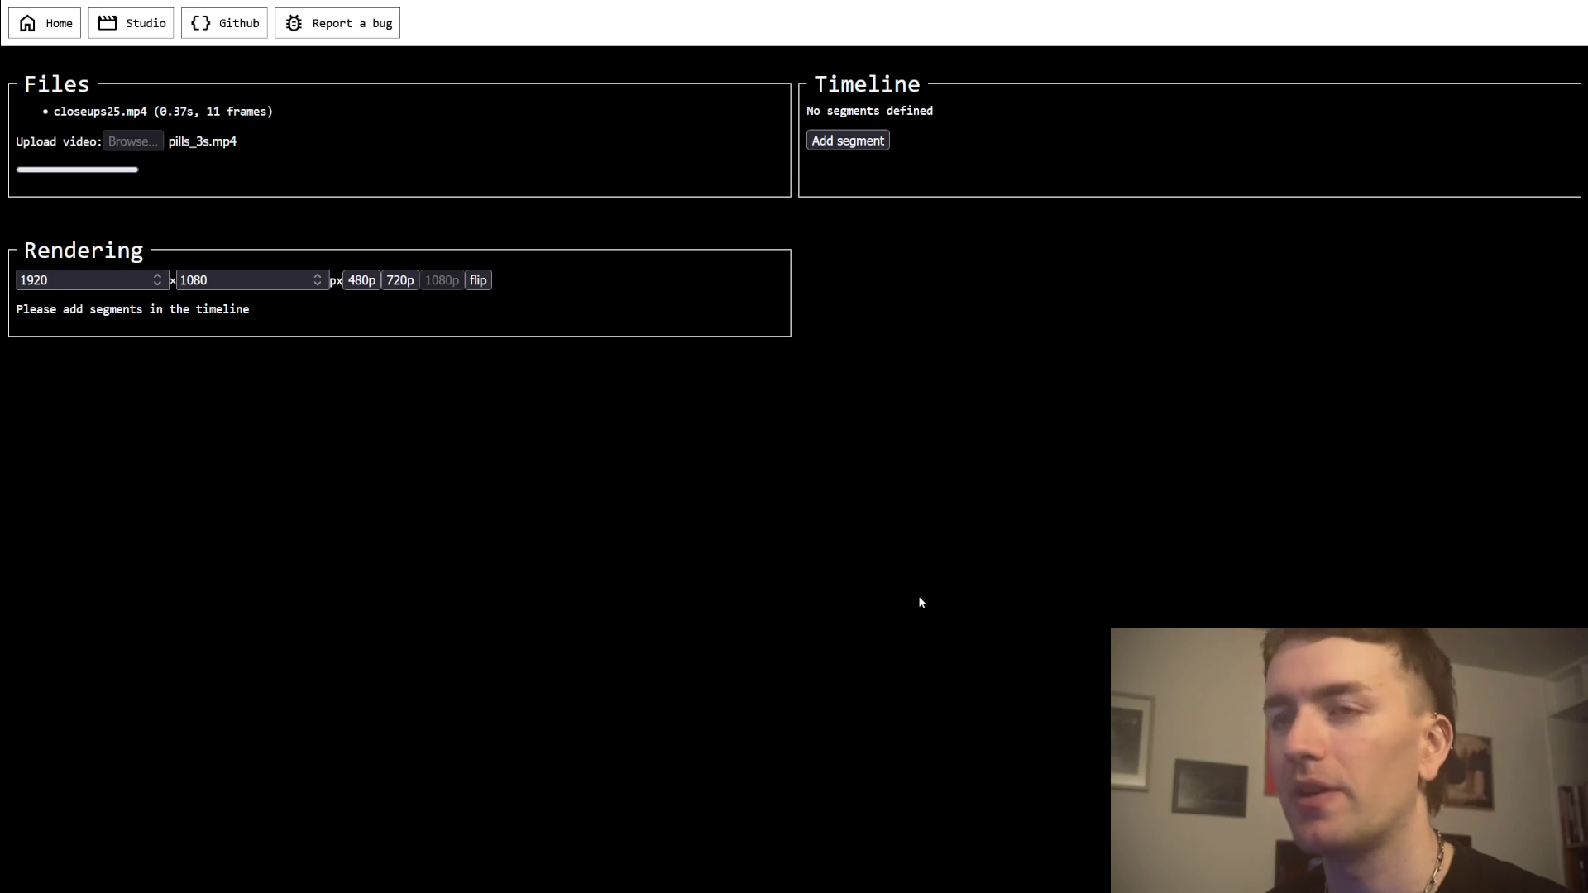
key("alt+Tab")
key("alt+Tab")
key("alt+Tab")
key("alt+Tab")
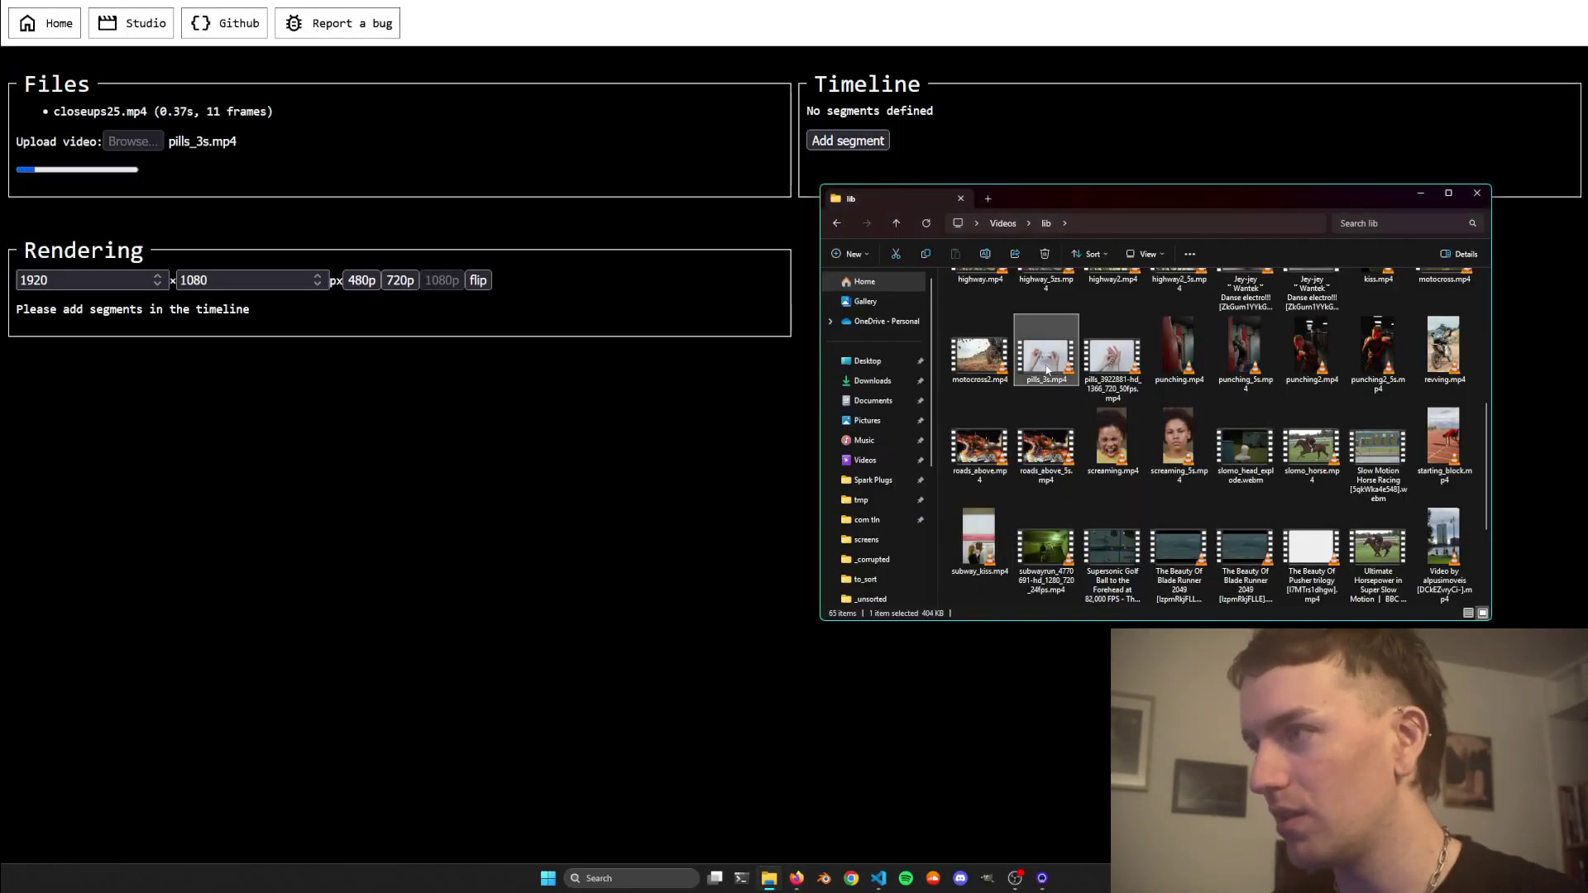
Step: Preview pills_3s.mp4 and closeups25.mp4 in VLC, then close VLC and File Explorer
double_click(1047, 354)
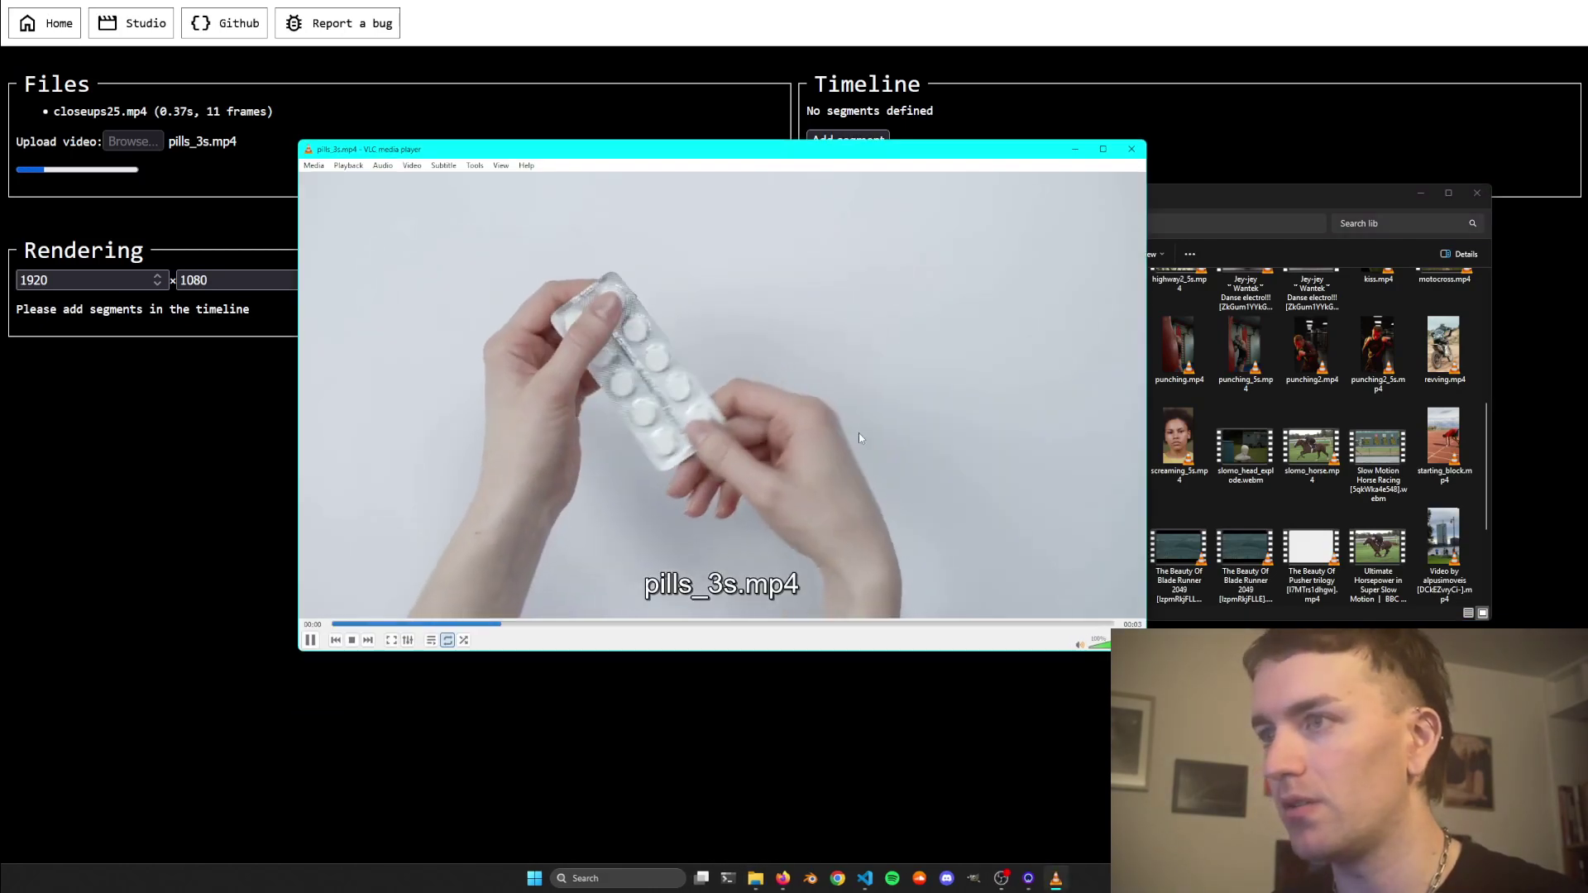
left_click(1131, 149)
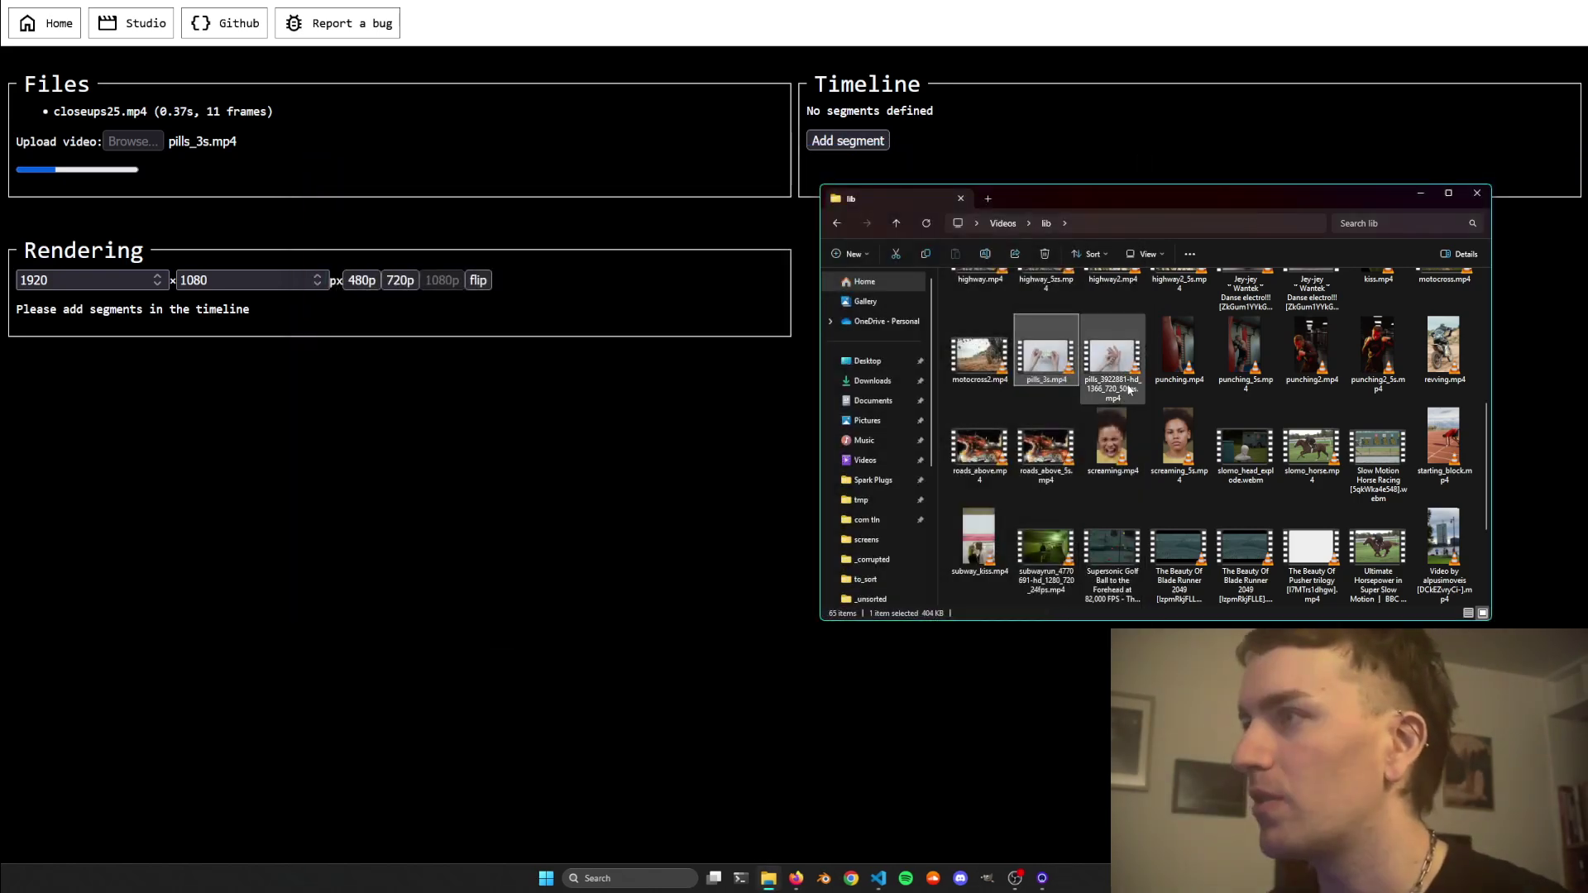
scroll(1094, 301, "up", 10)
double_click(1048, 306)
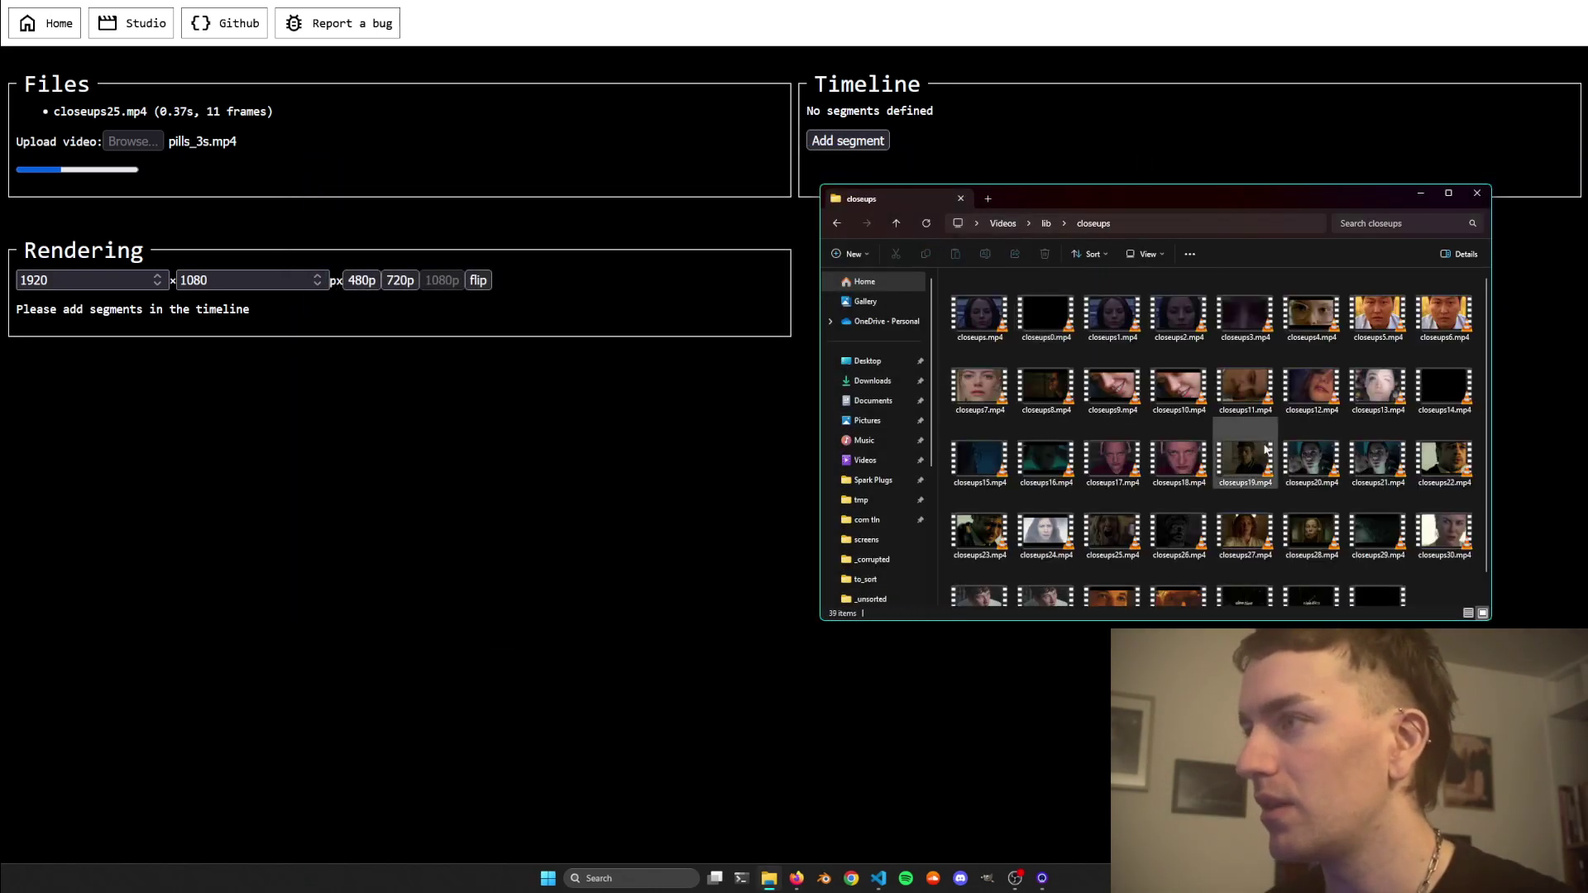
double_click(1109, 537)
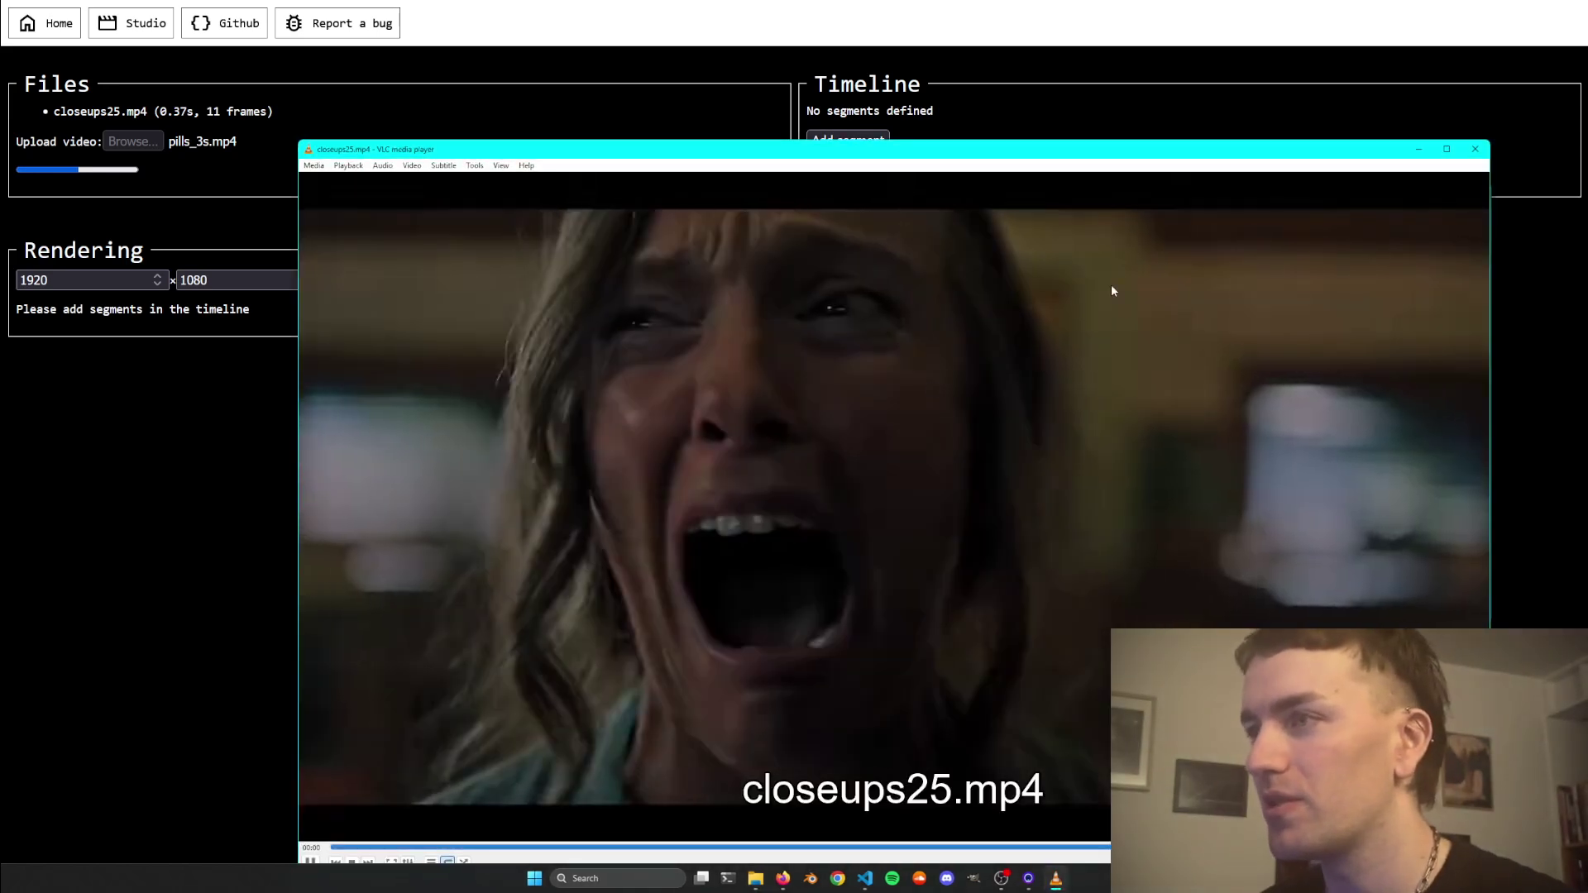
left_click(1477, 150)
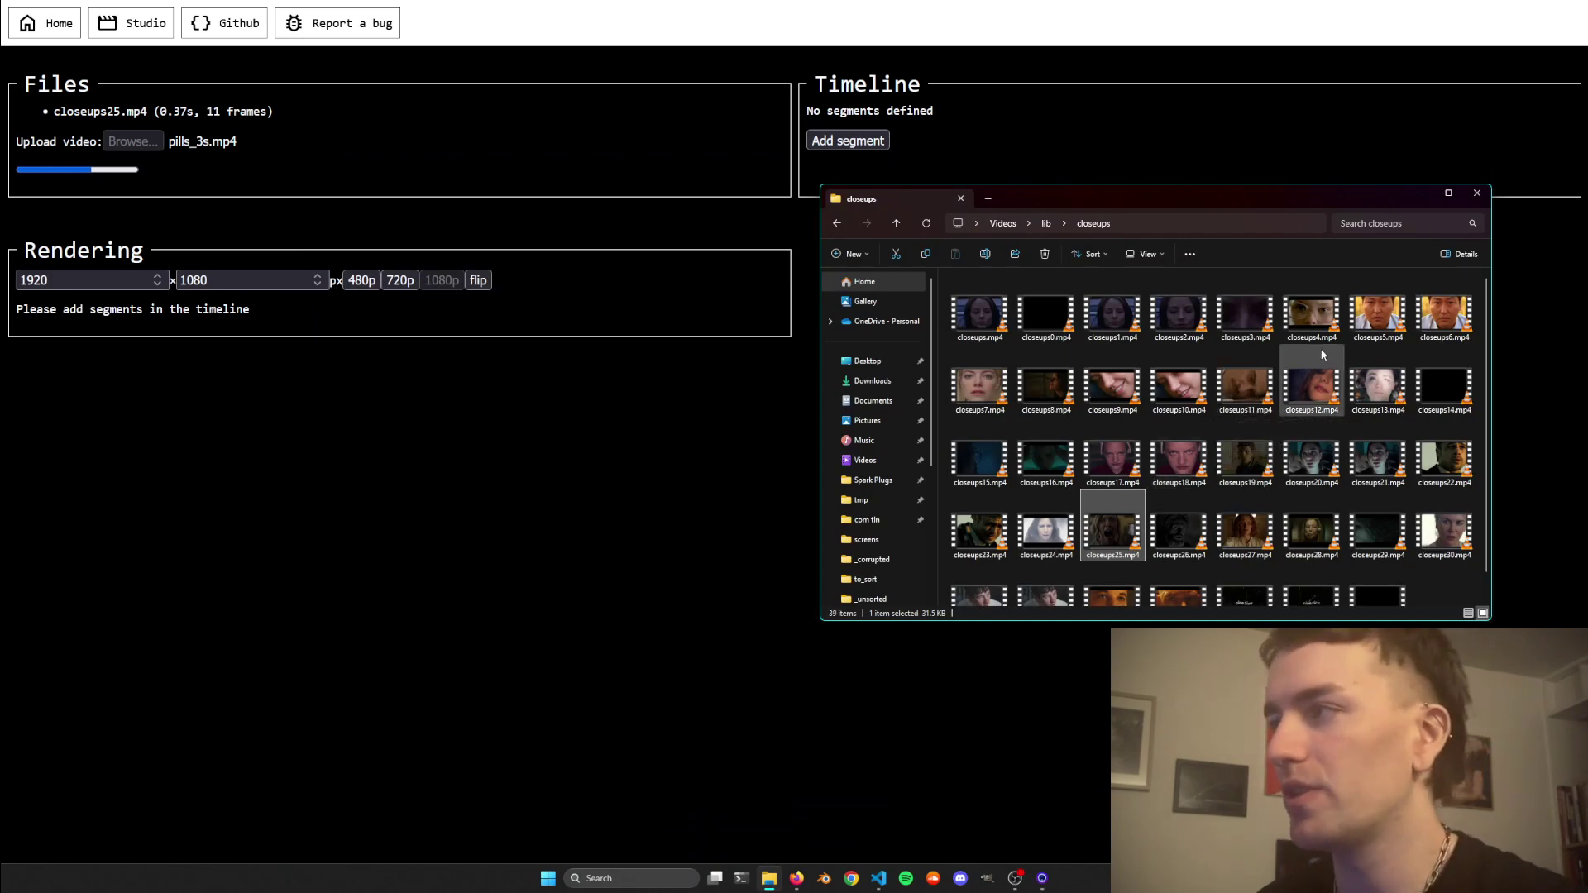
left_click(1479, 194)
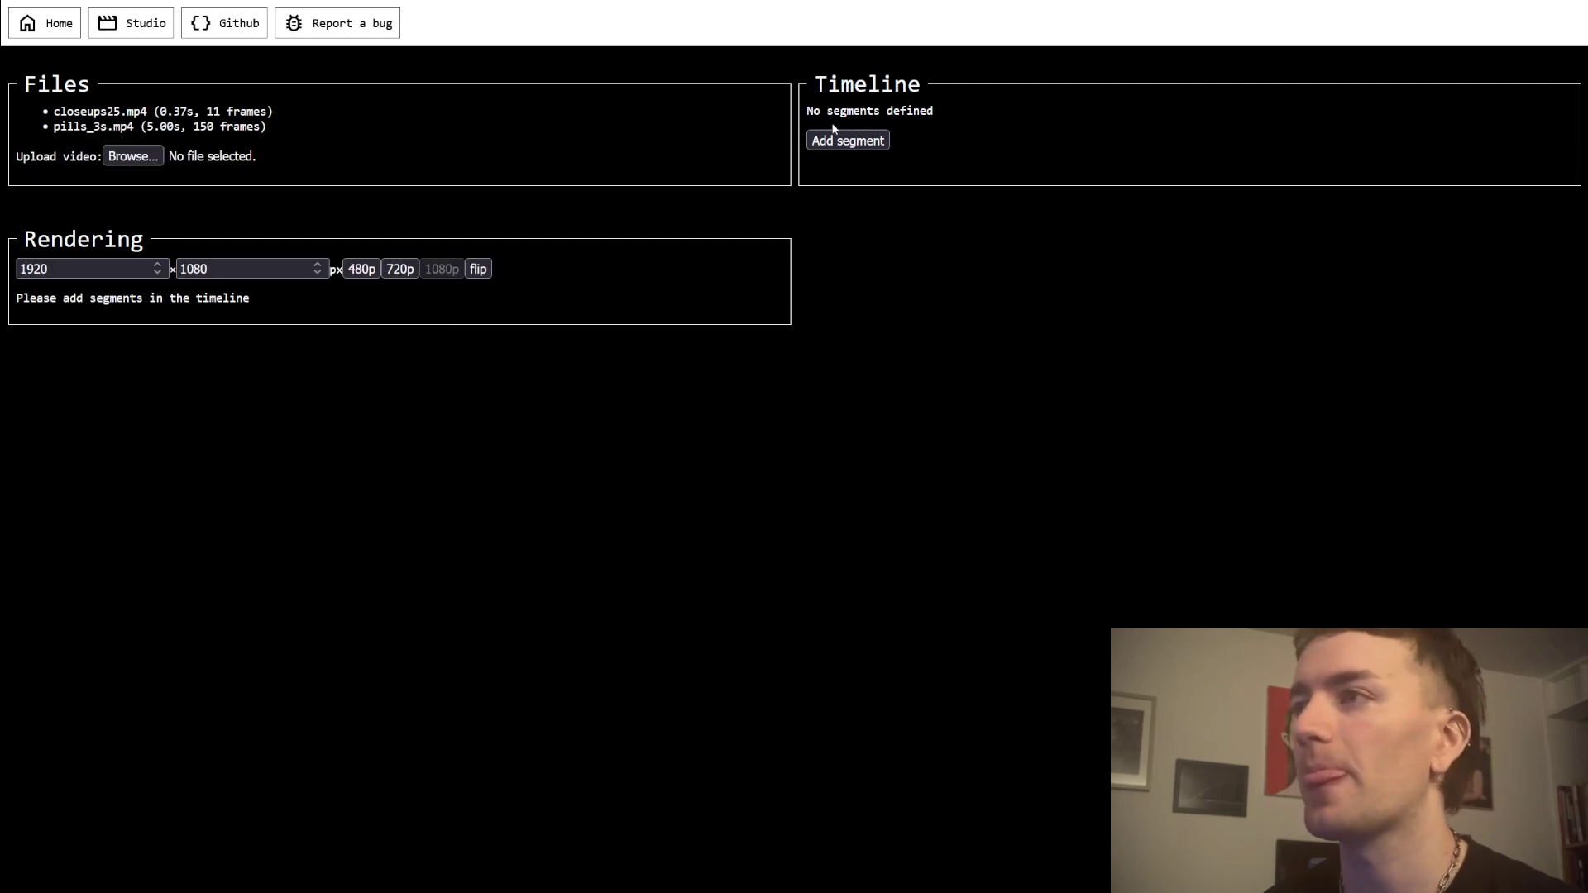
Step: Add two closeups25.mp4 timeline segments and retype the second segment's start frame
left_click(854, 143)
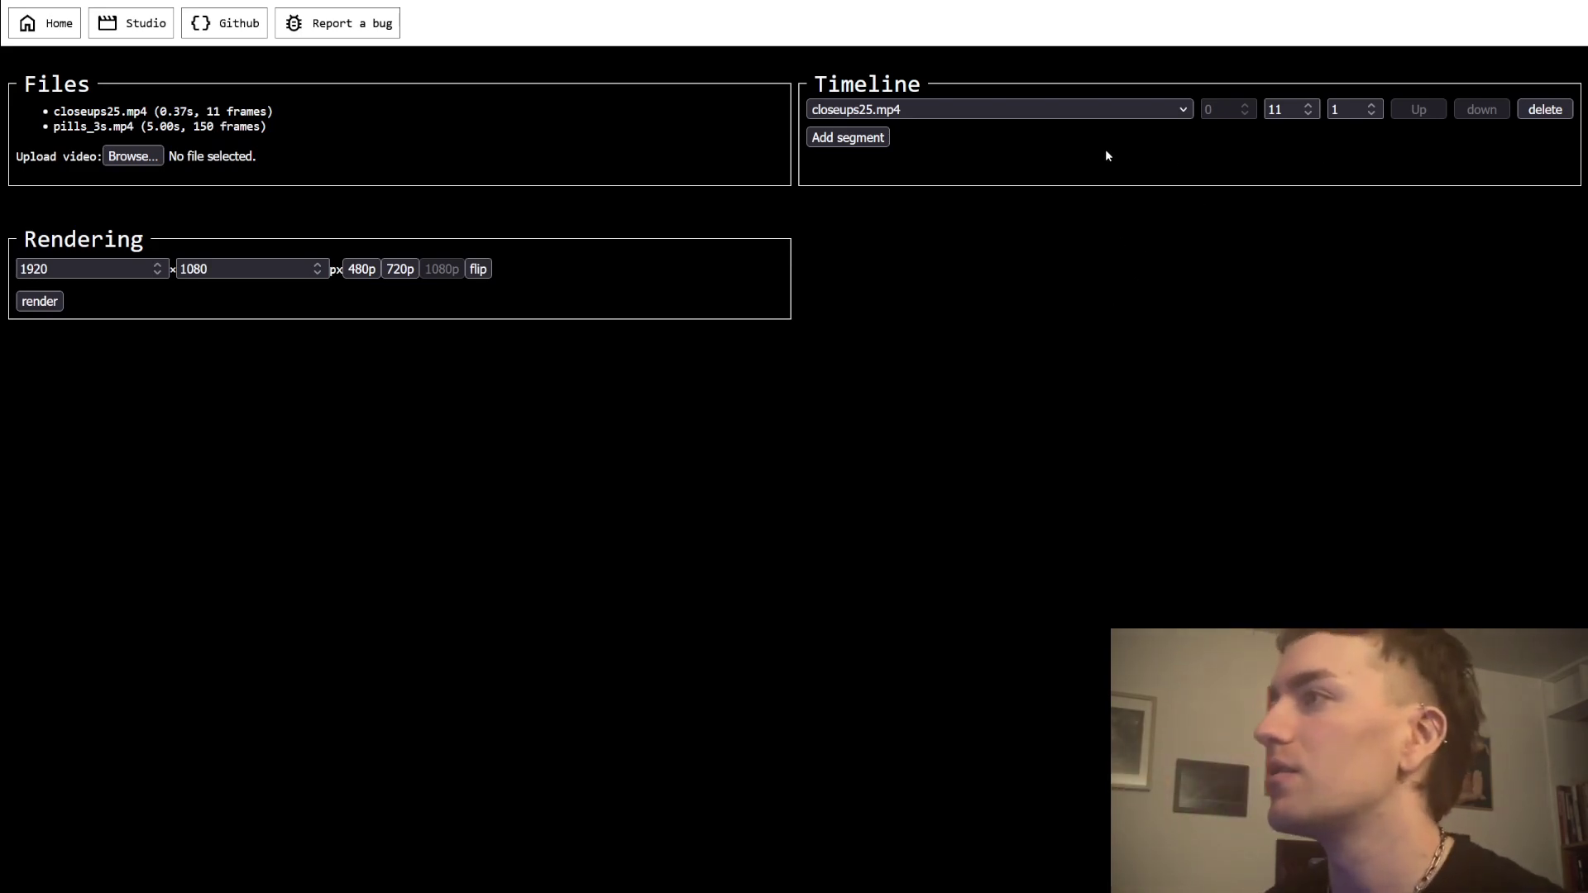
left_click(862, 147)
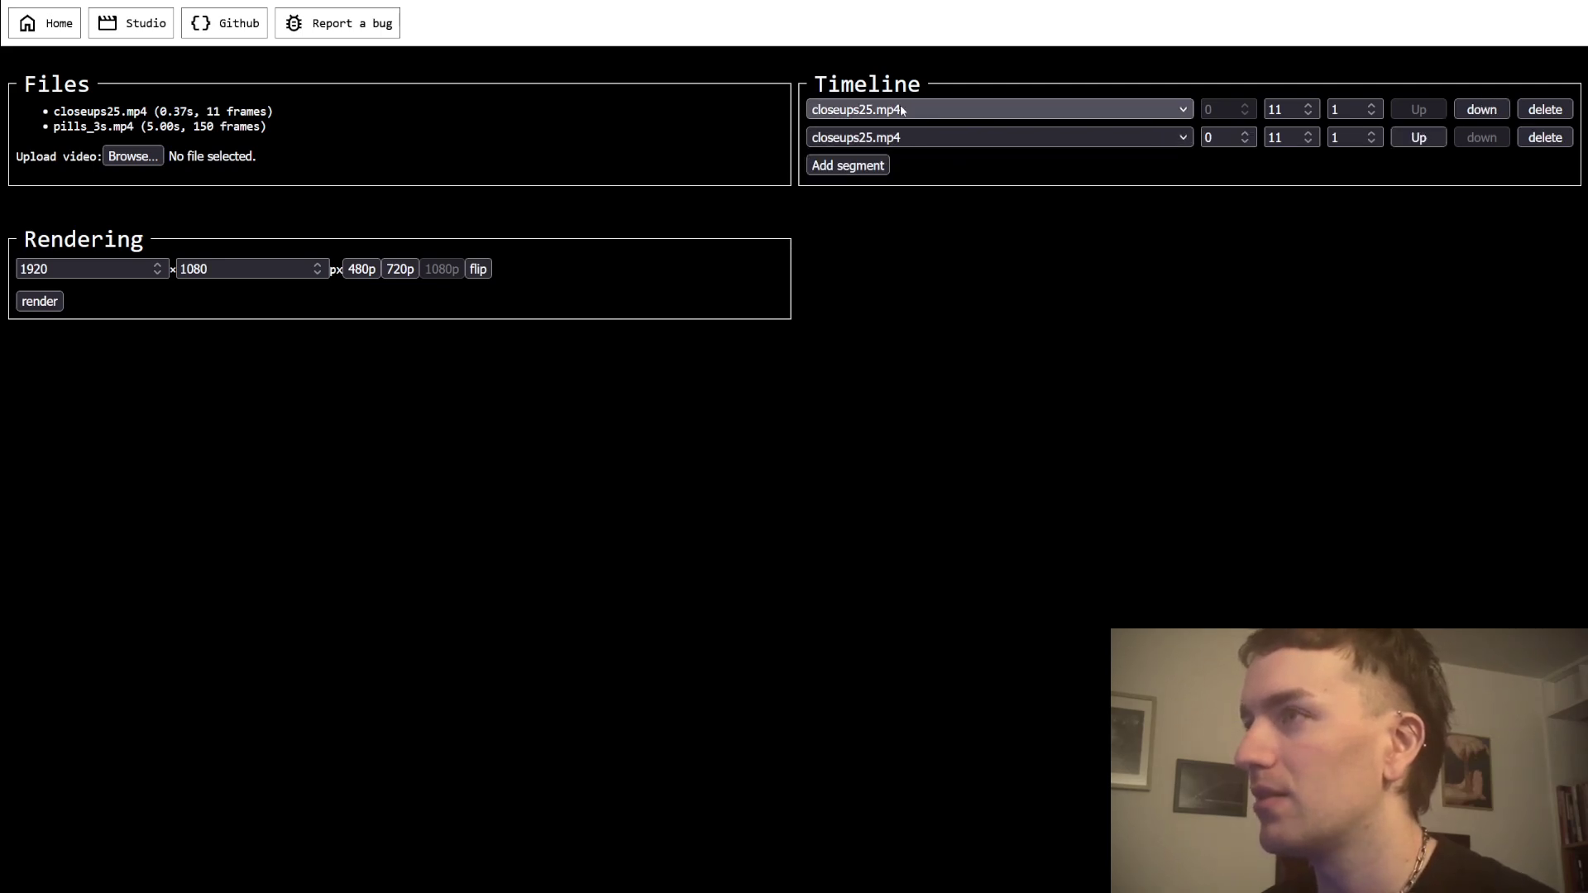
left_click(1223, 138)
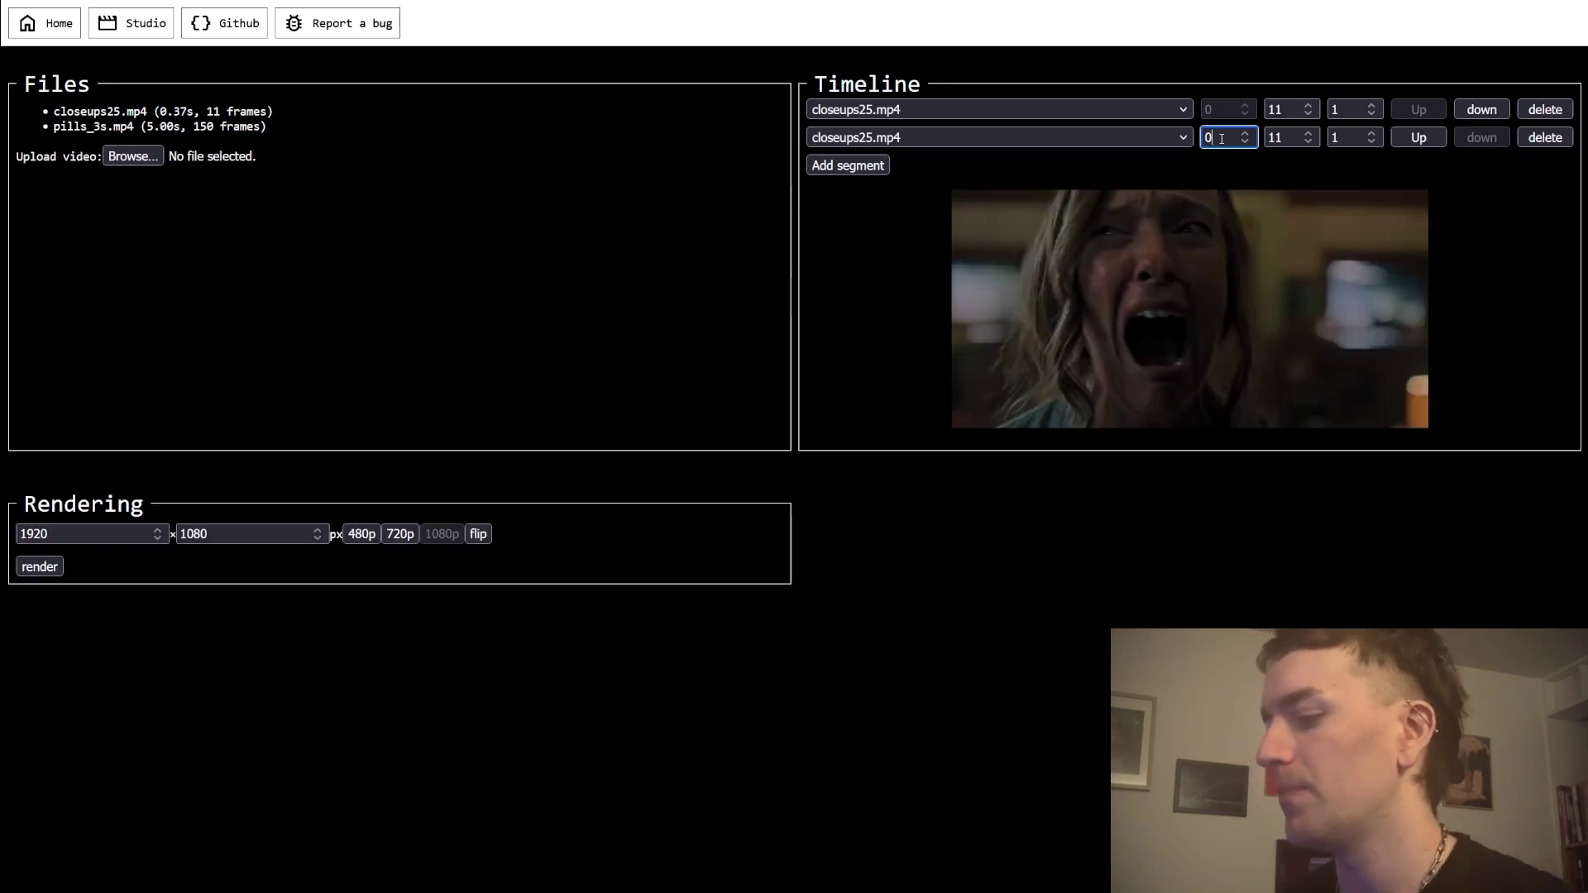
key("BackSpace")
type("6")
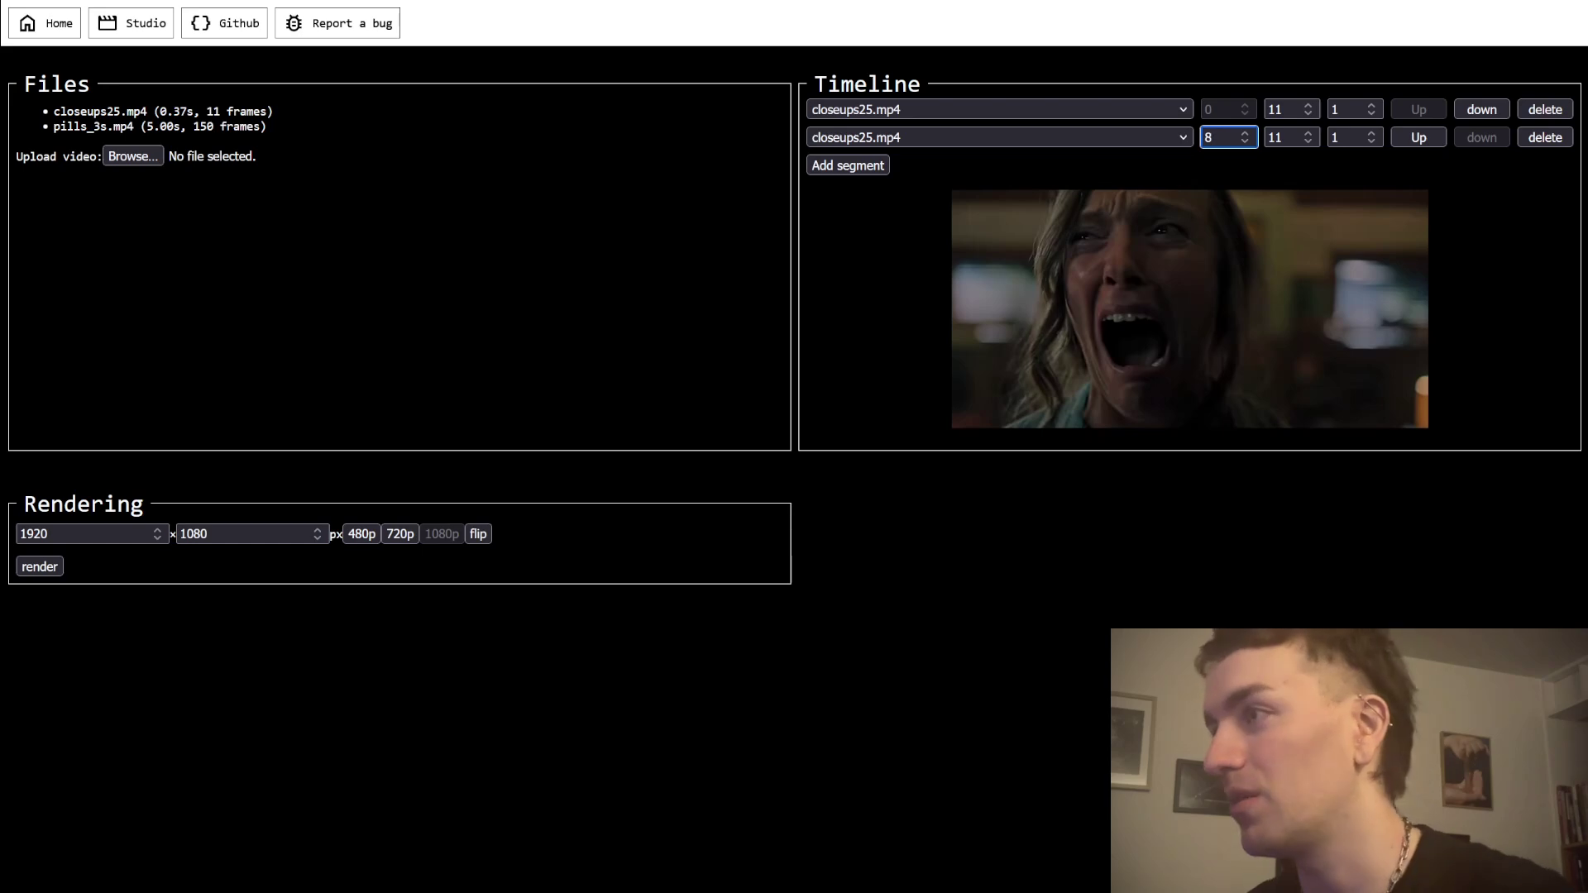
key("Tab")
key("Tab")
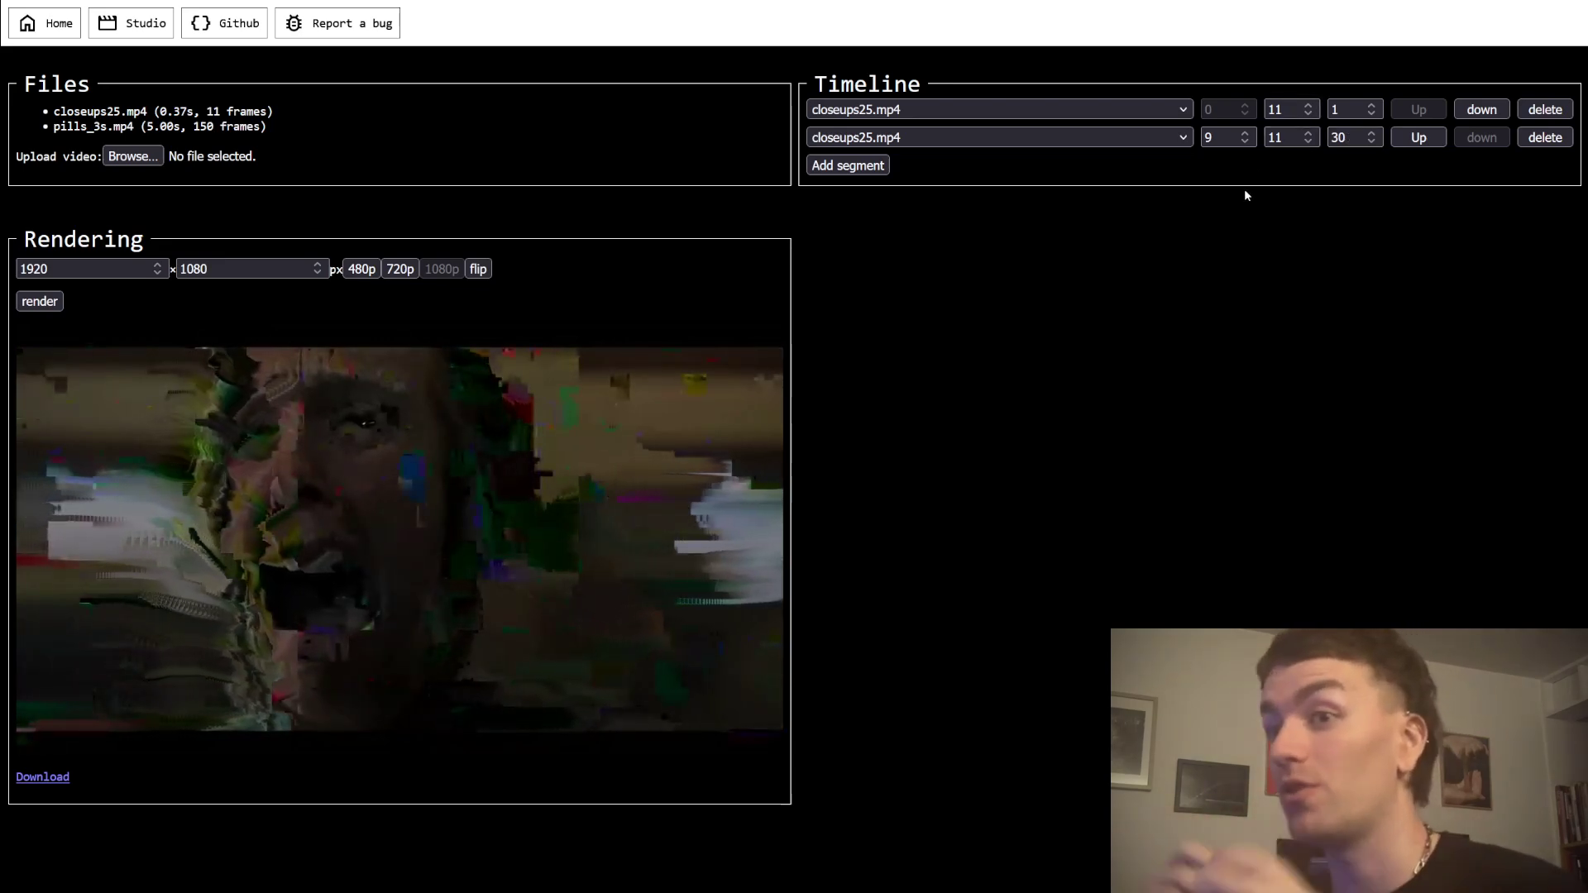
Step: Review the 2-second datamoshed render built from the two closeups25.mp4 segments
mouse_move(353, 510)
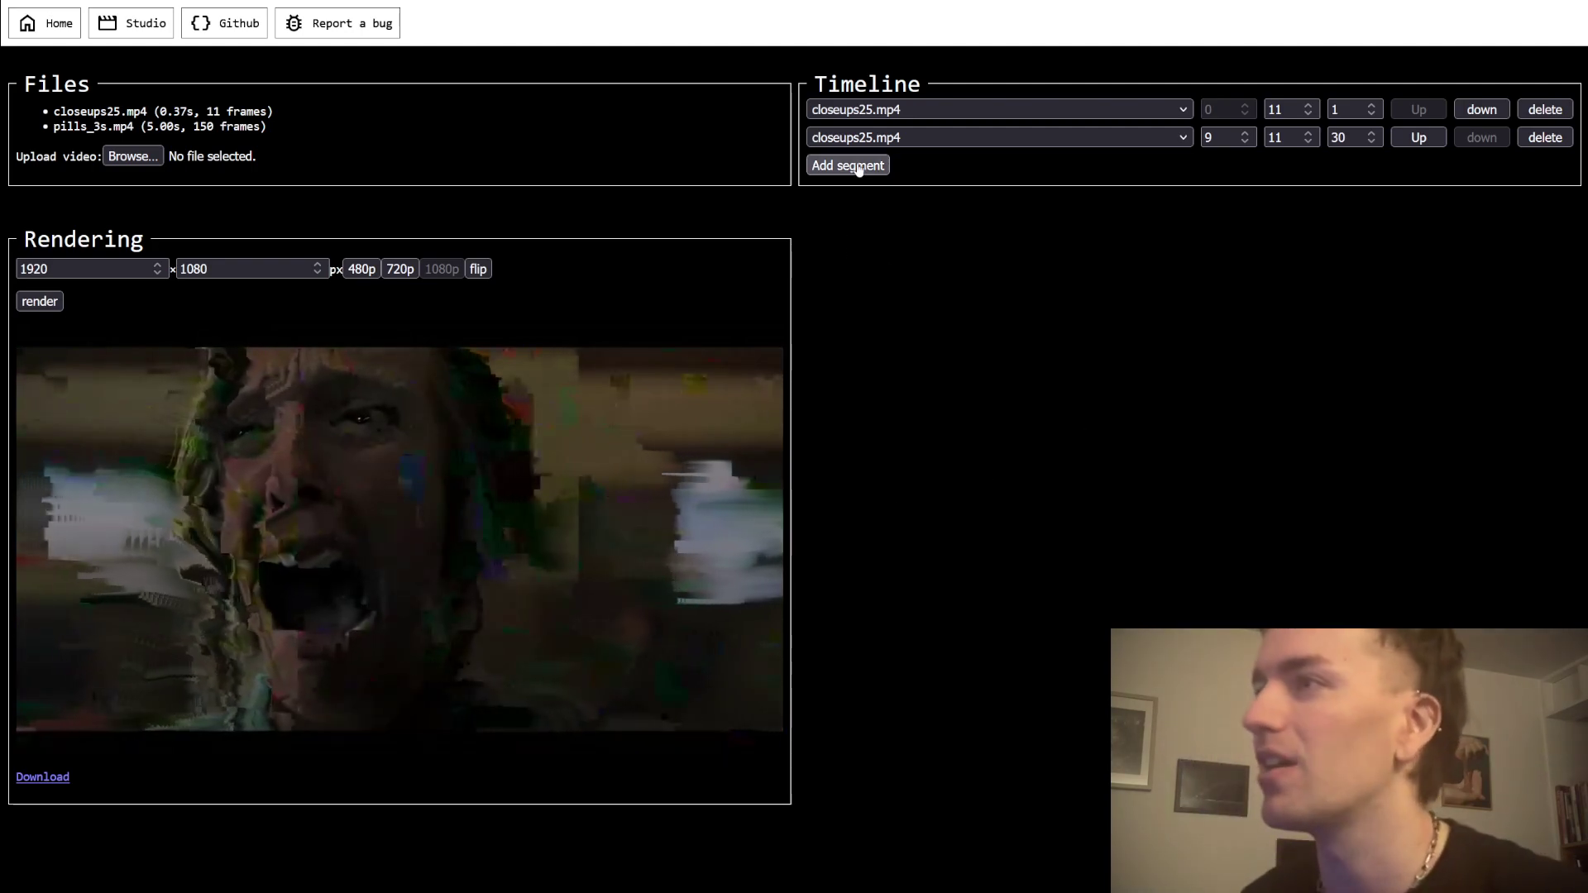
Step: Add a third timeline segment that uses pills_3s.mp4
left_click(858, 169)
left_click(1016, 165)
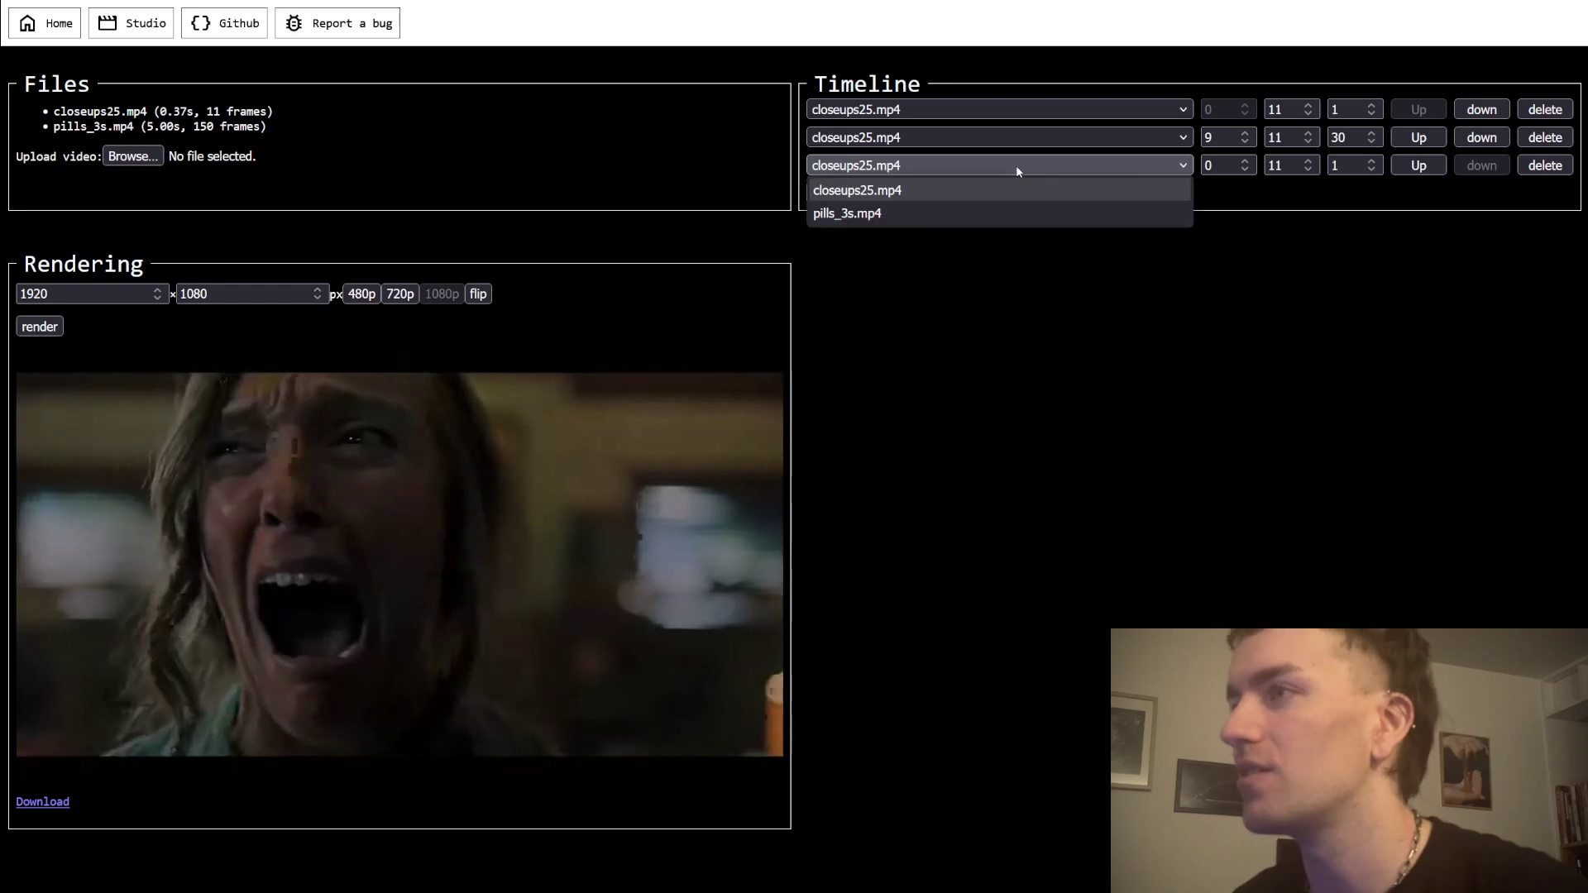
left_click(975, 216)
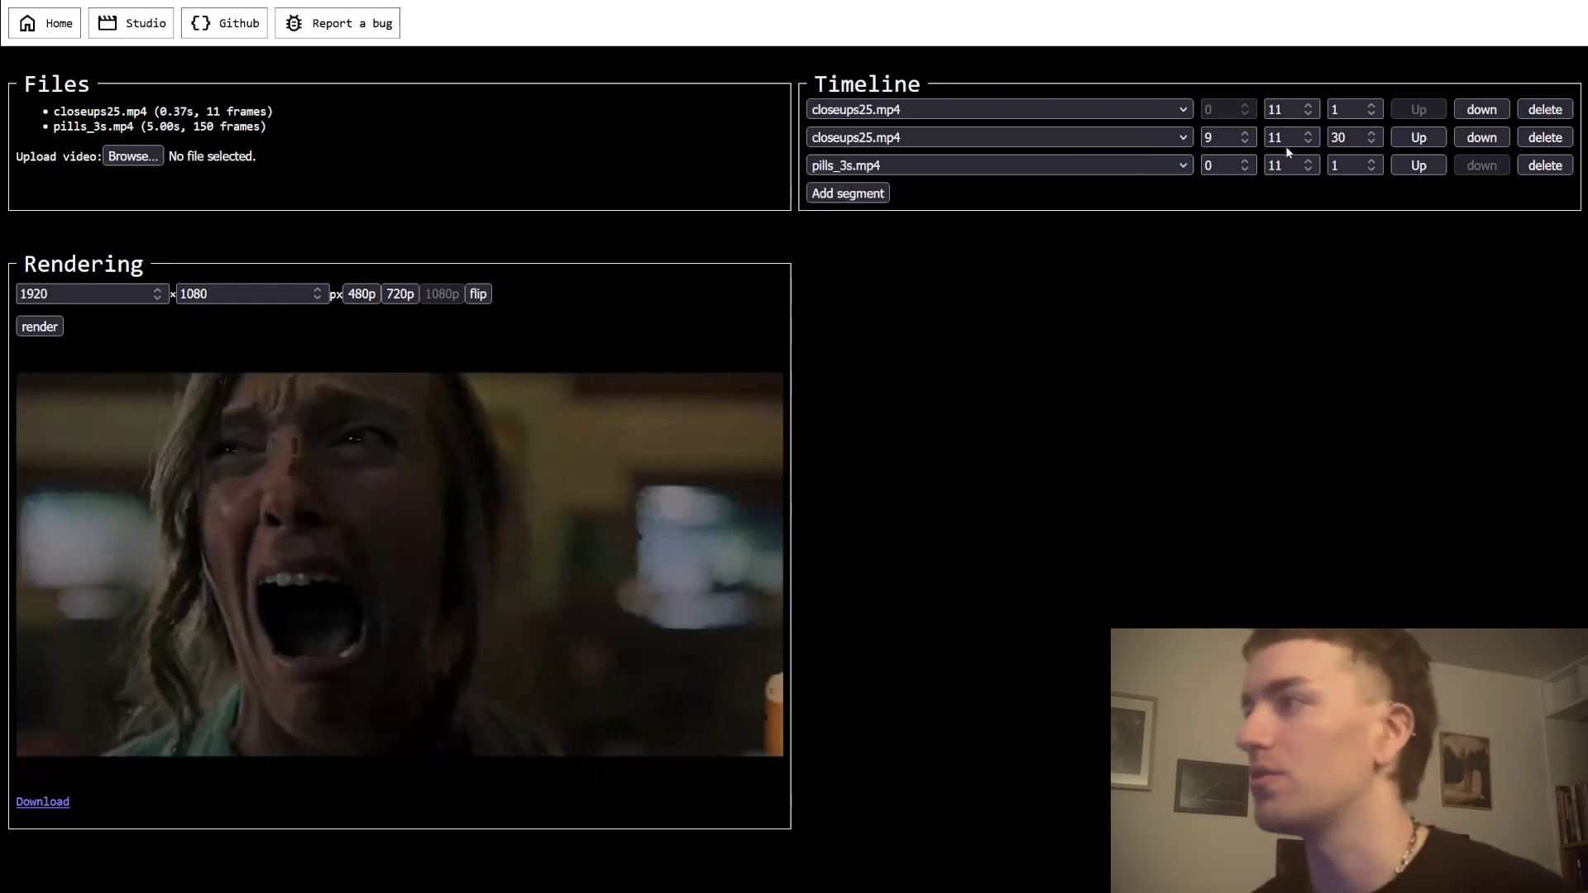
Step: Set the pills_3s.mp4 segment to frames 30–80 and re-render the timeline
left_click(1292, 165)
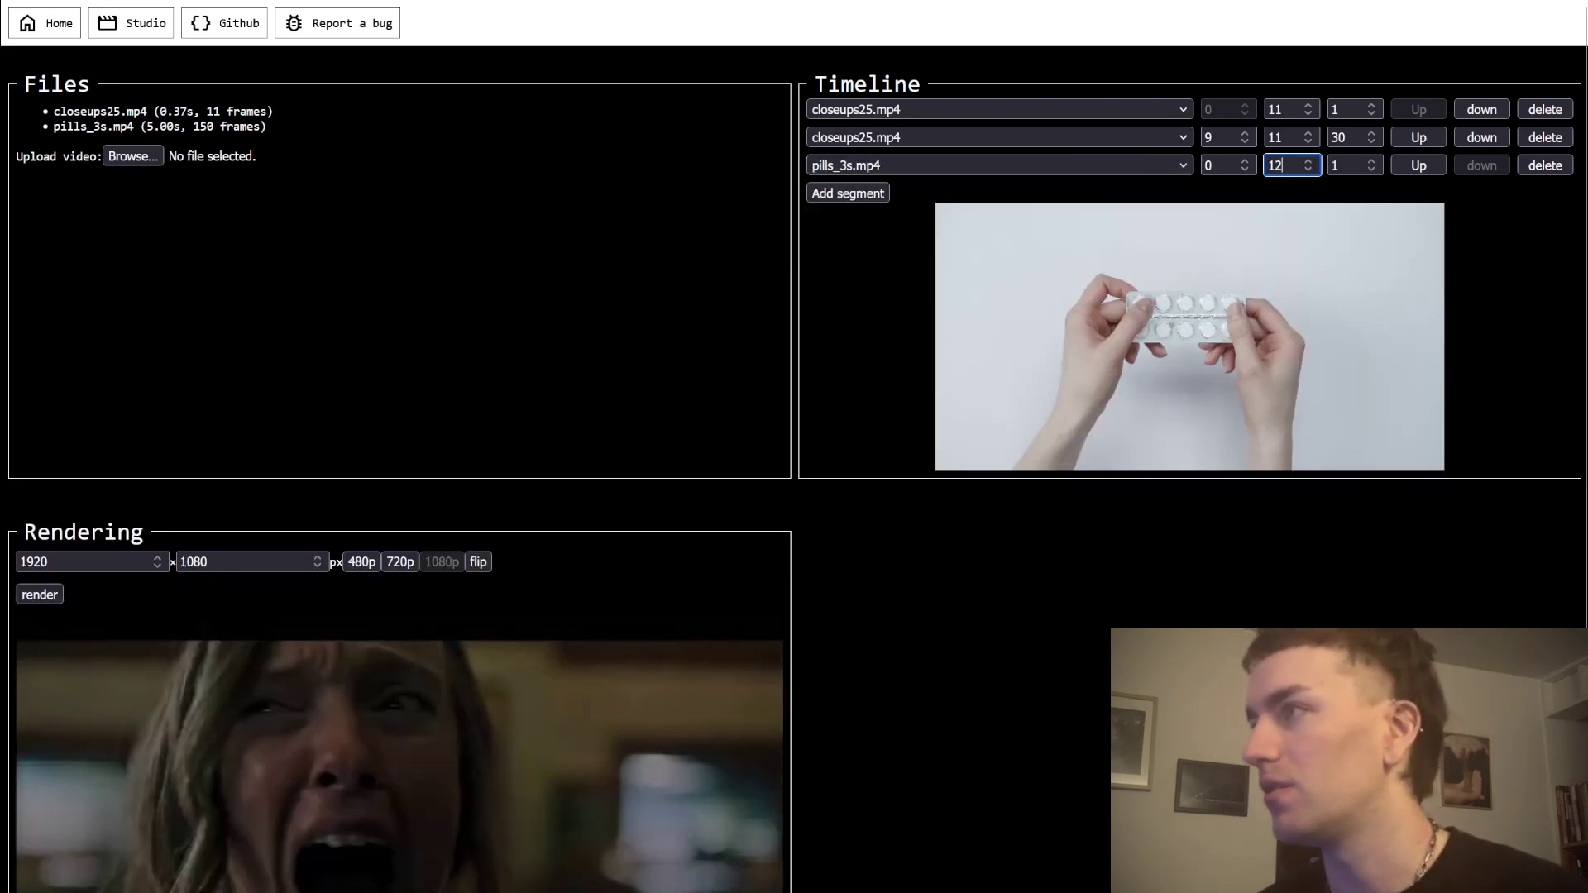
key("BackSpace")
key("BackSpace")
key("shift+Tab")
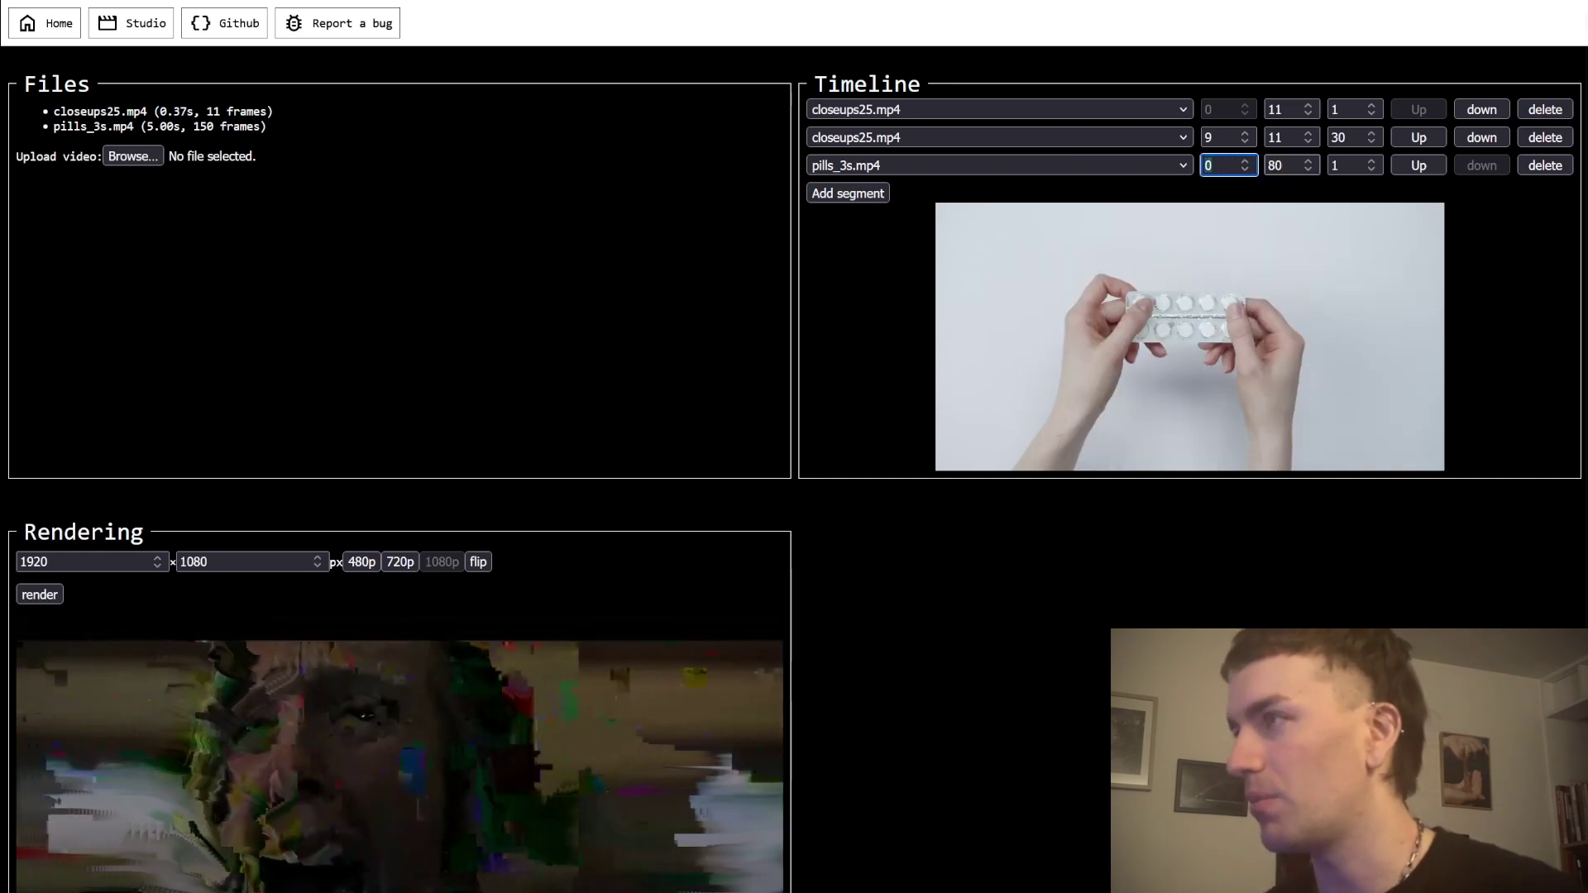
type("51")
key("BackSpace")
type("0")
key("BackSpace")
key("BackSpace")
type("36")
key("BackSpace")
key("BackSpace")
type("25")
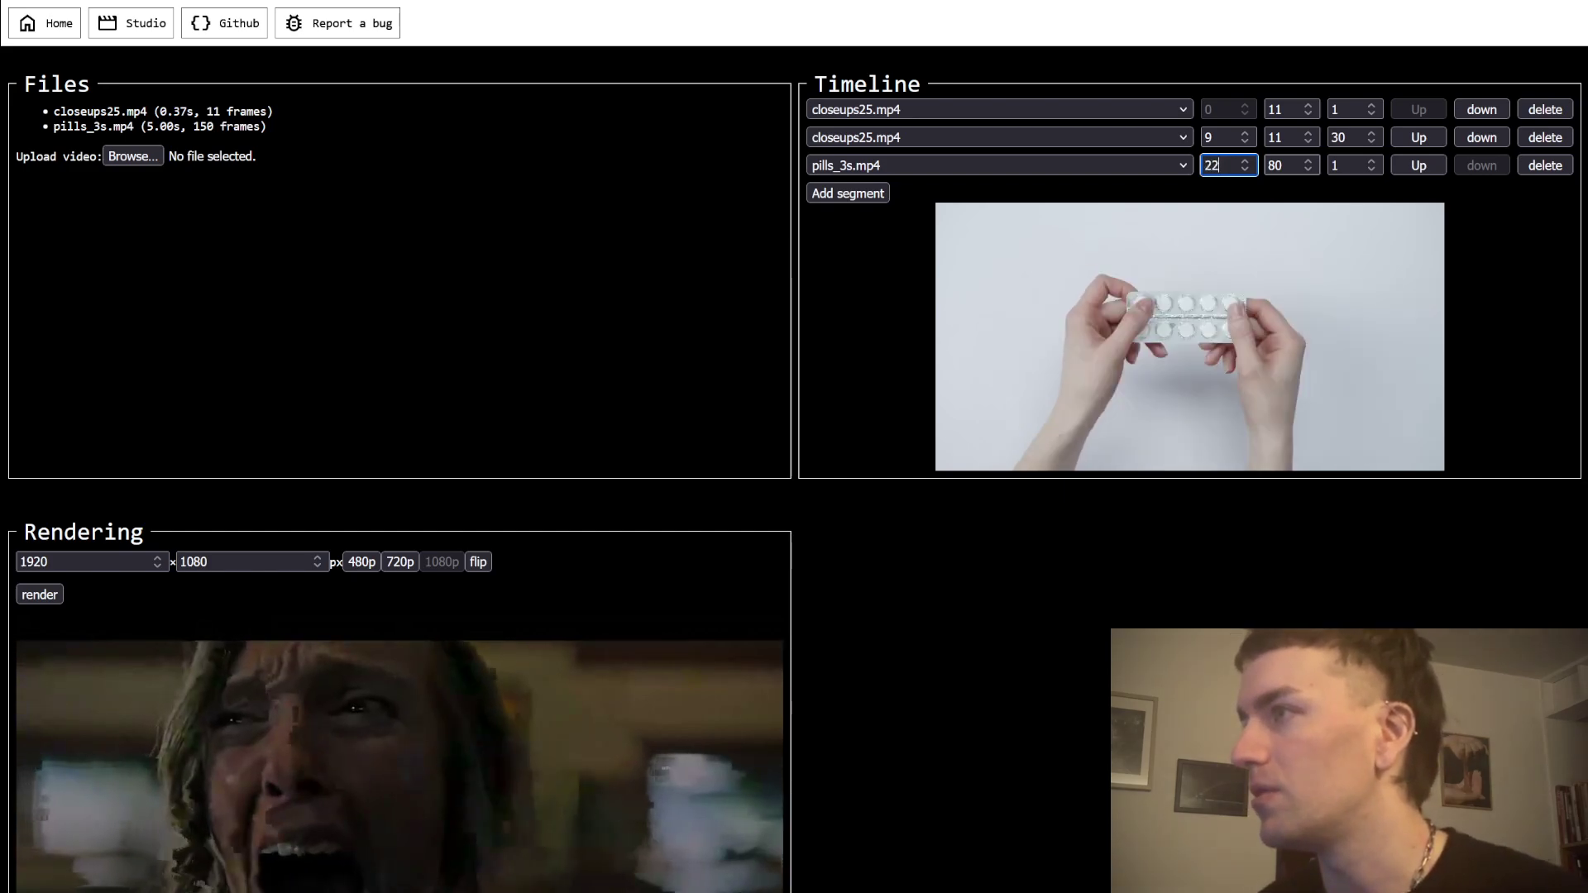
key("Up")
key("Up")
key("Up")
key("Up")
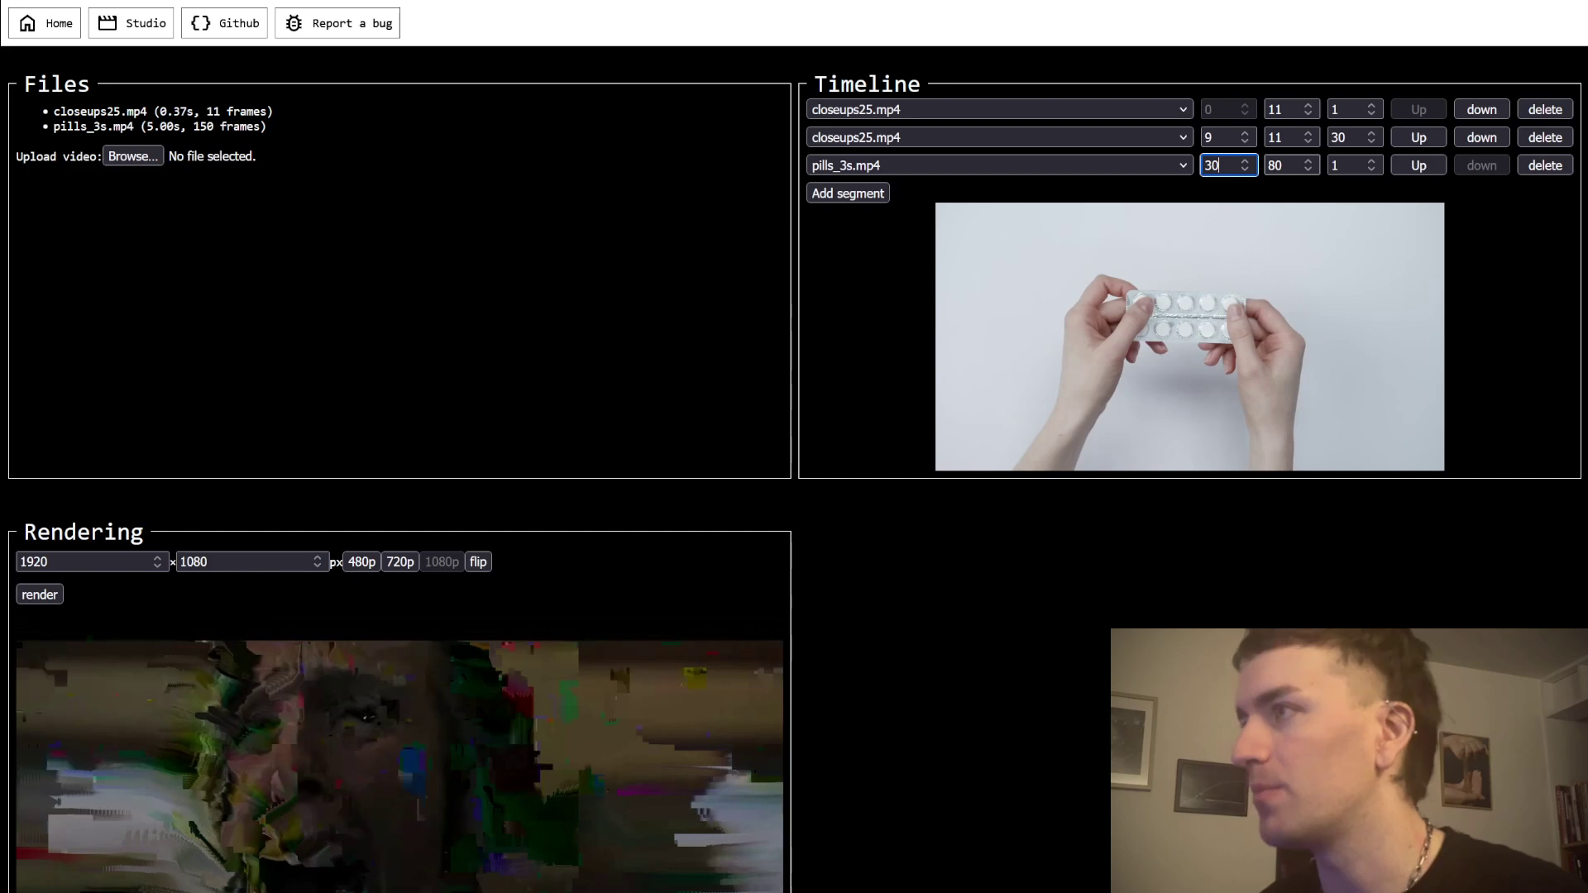
key("Tab")
left_click(1432, 613)
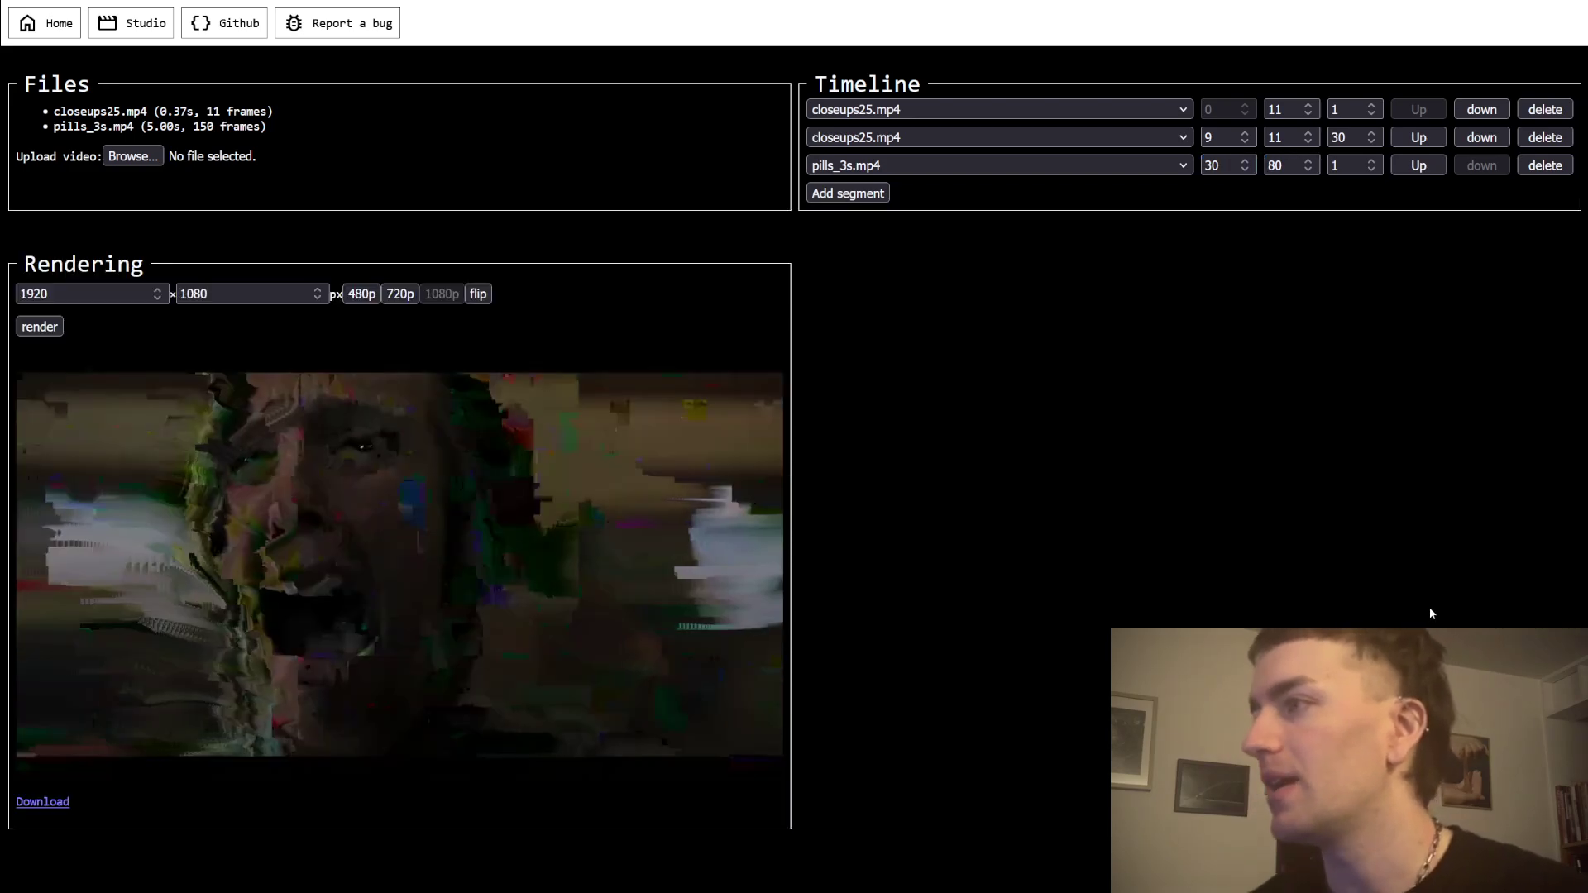
left_click(54, 329)
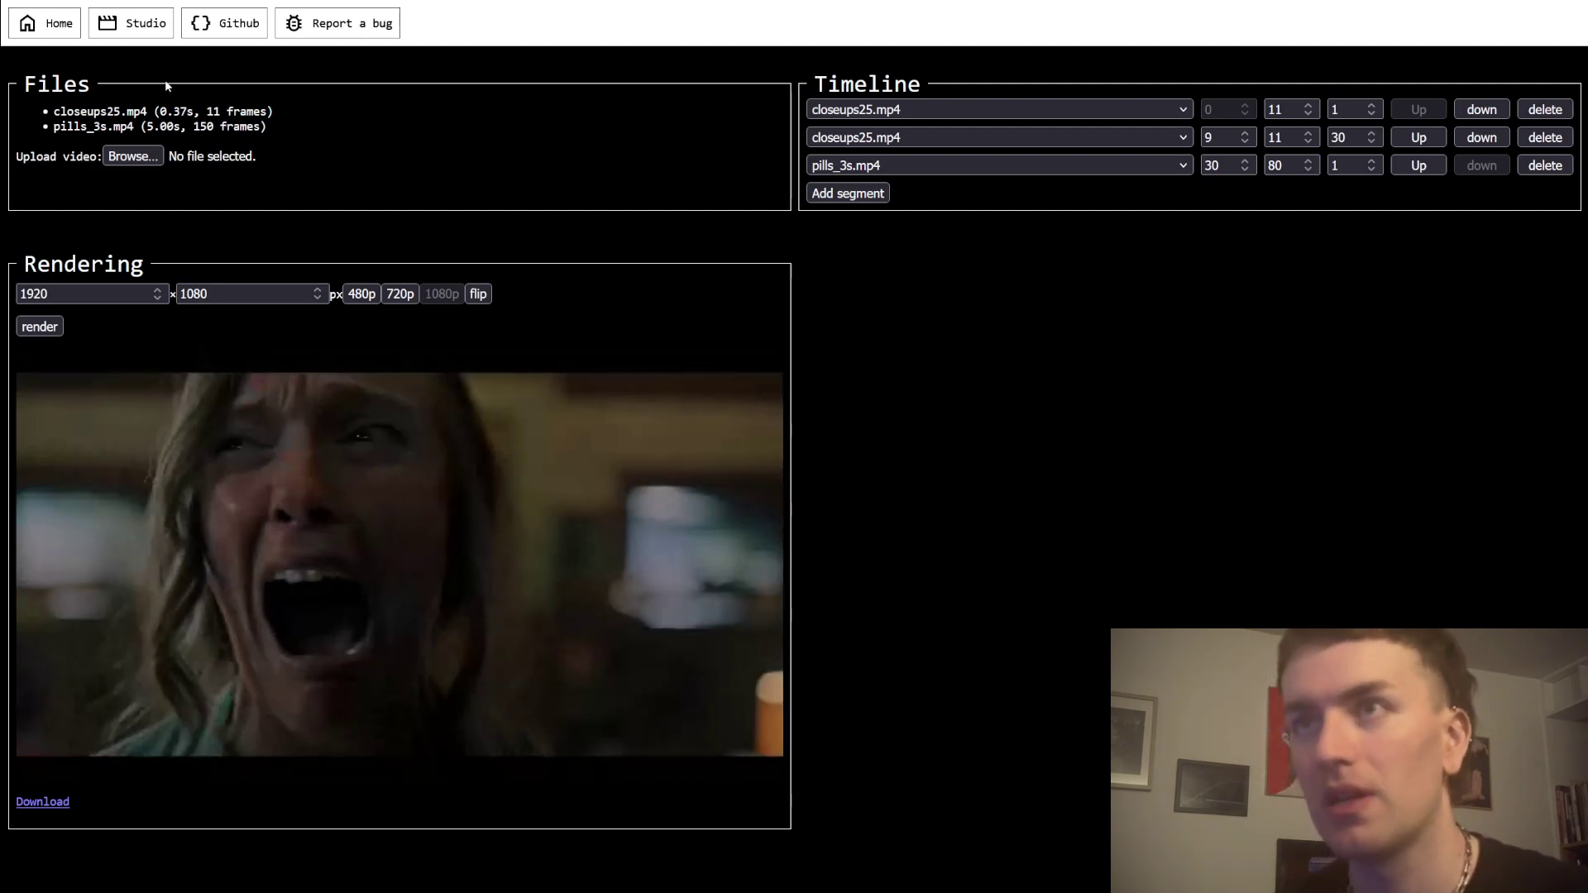
Step: View the GitHub bug-report page in a new tab, close it, and return to Supermosh Home
middle_click(365, 40)
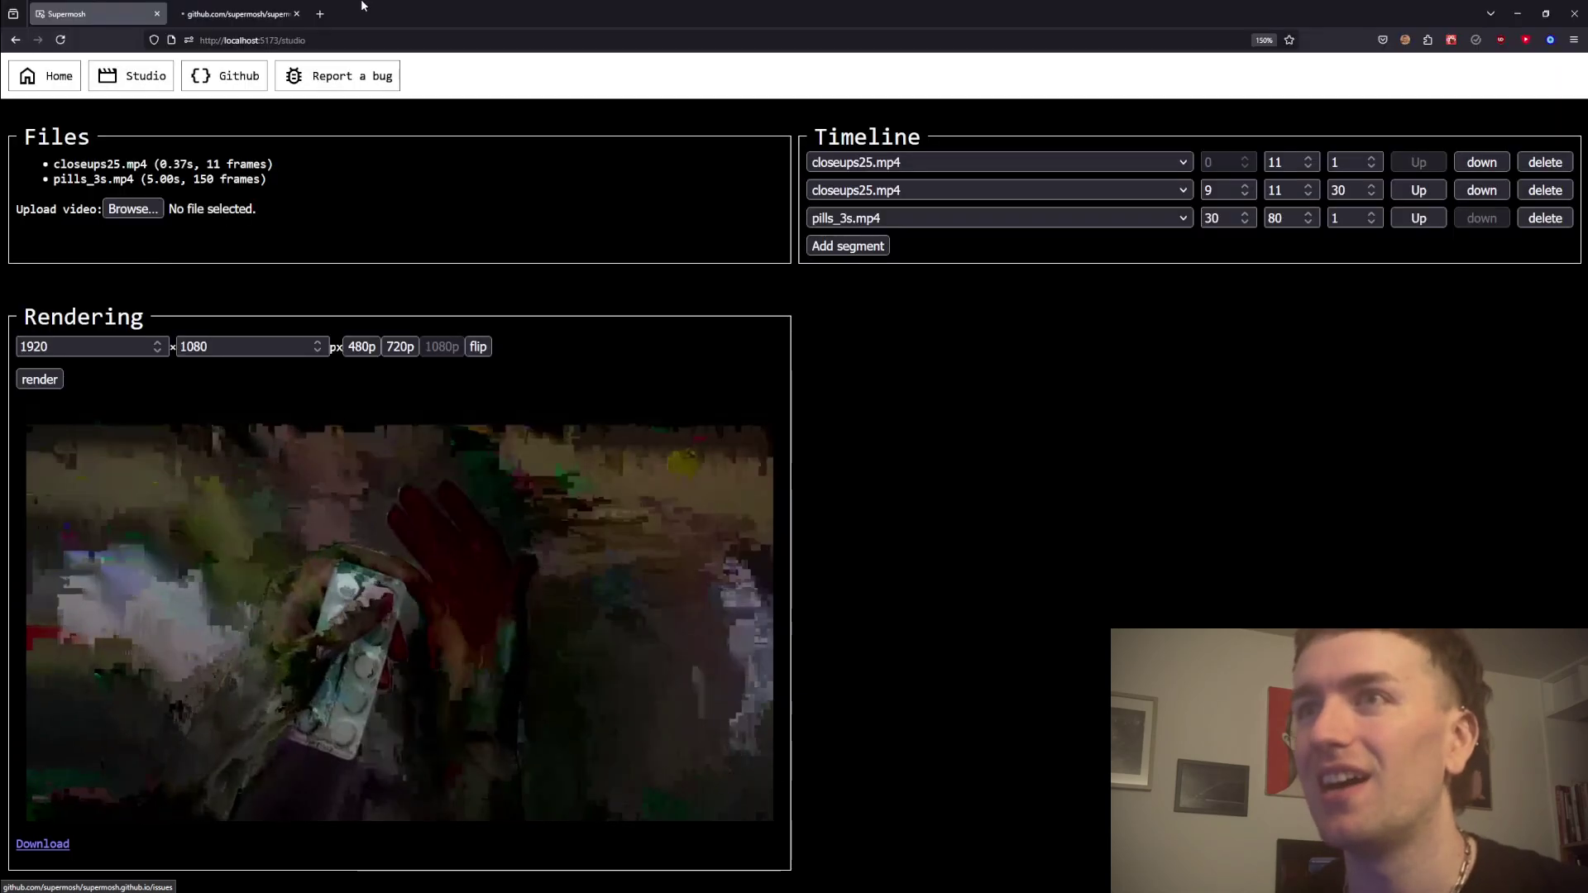
left_click(240, 14)
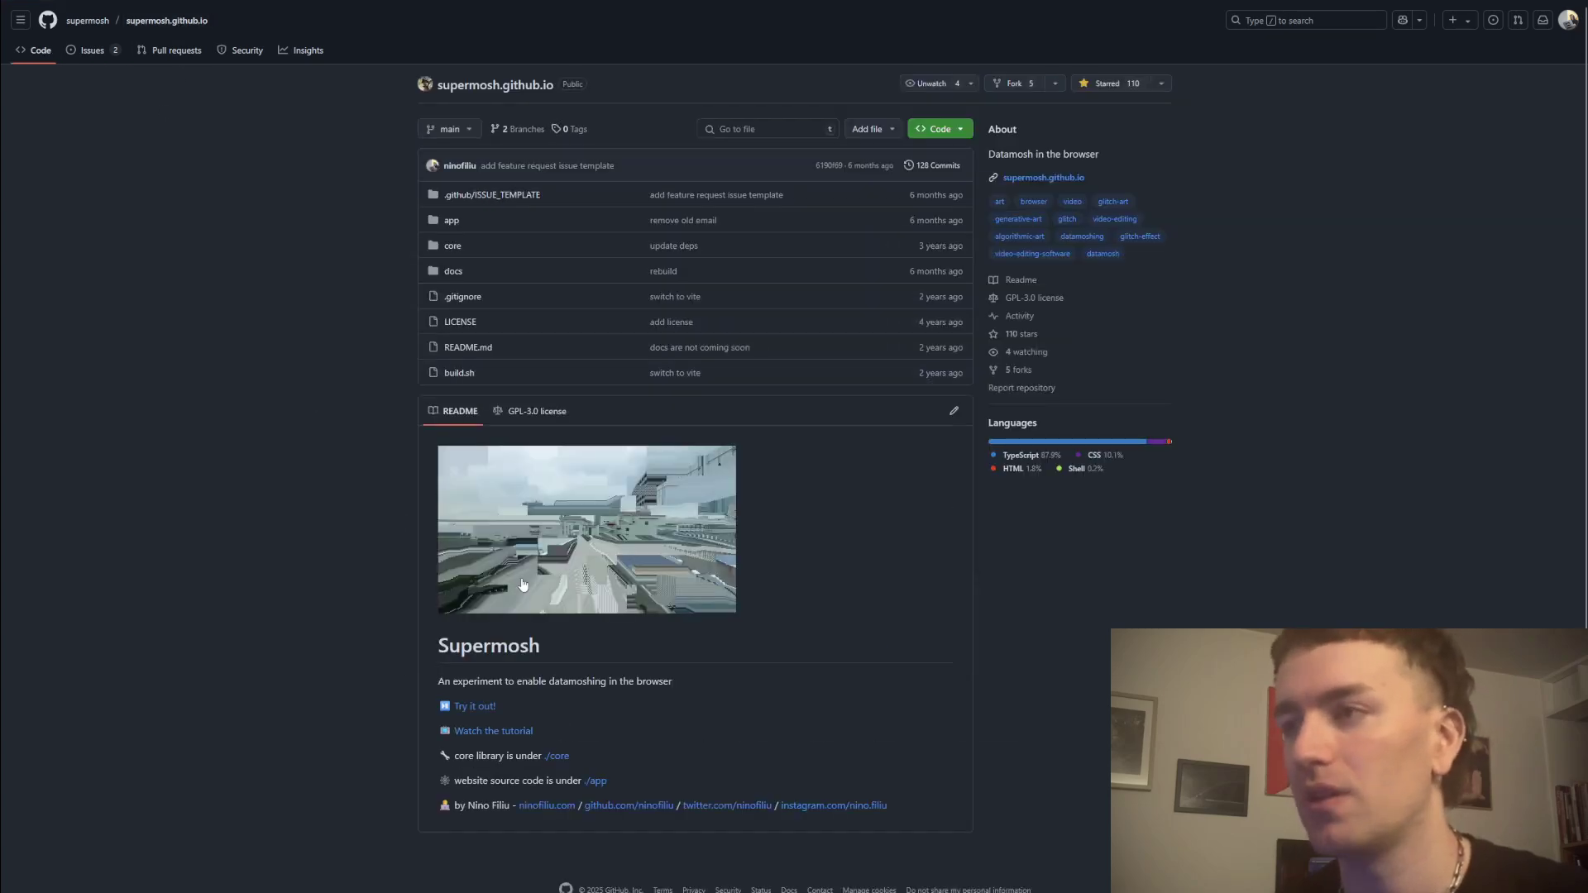
mouse_move(76, 5)
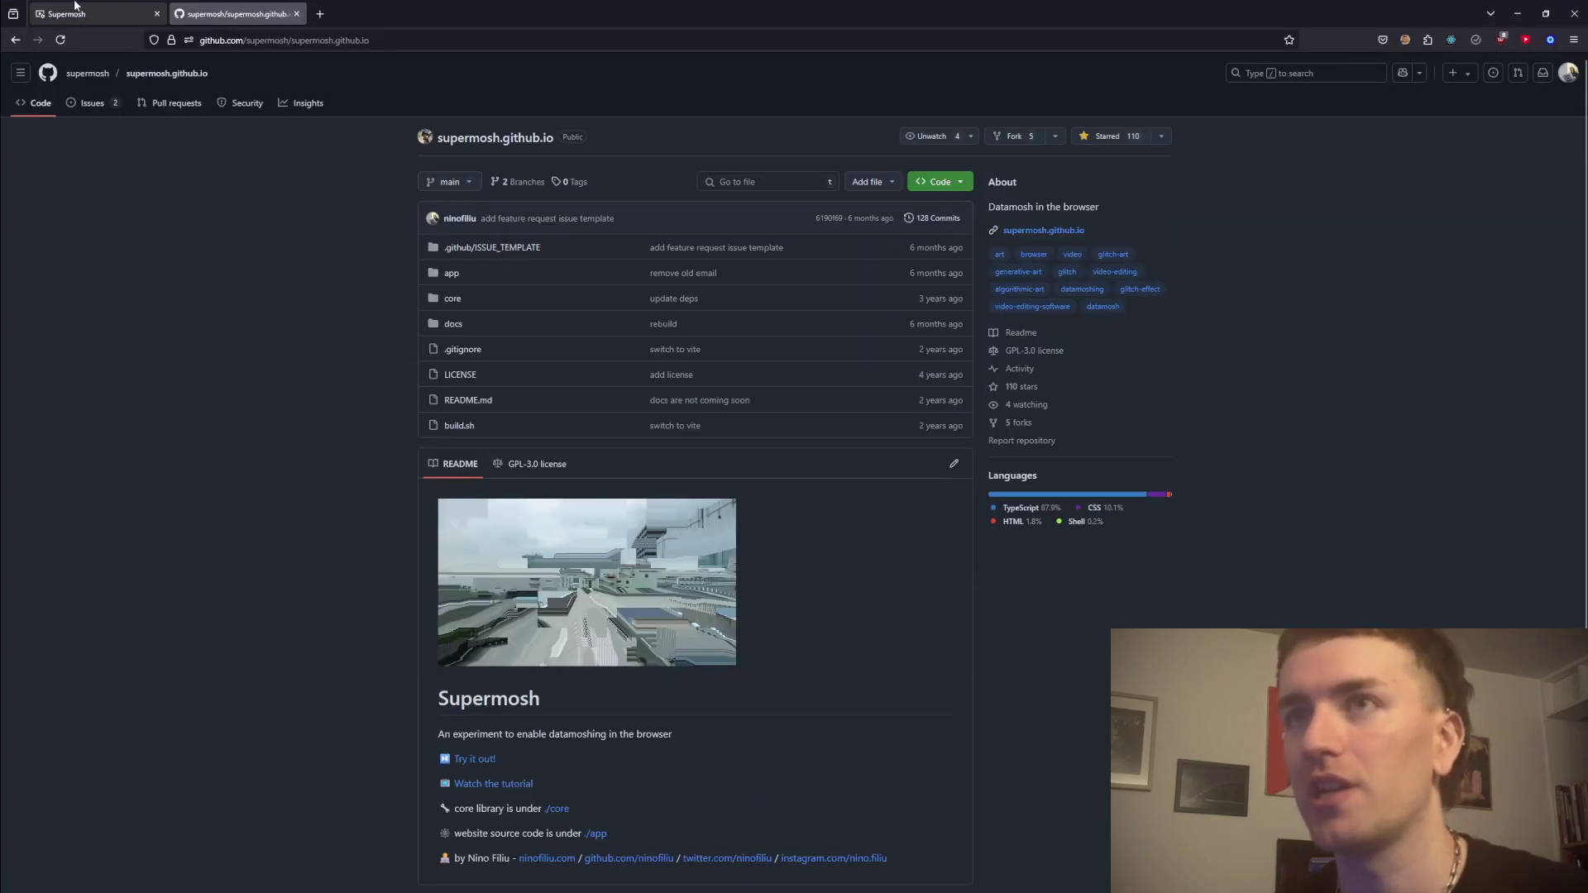
left_click(297, 14)
left_click(59, 33)
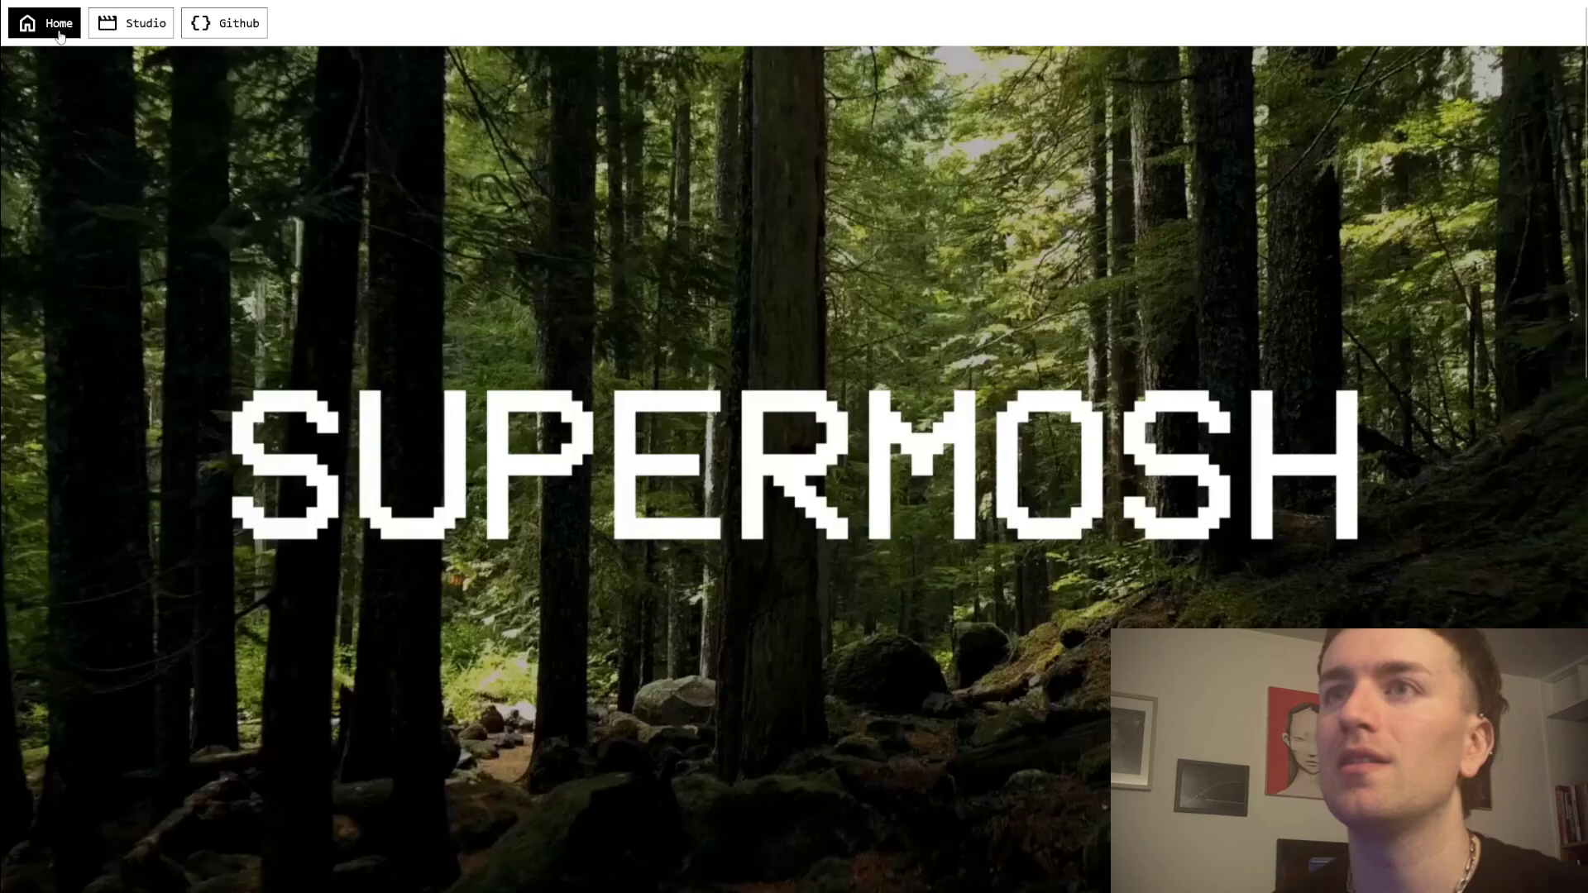
Step: Select the 'How free is Supermosh?' FAQ card text, deselect it, and exit full screen
scroll(709, 564, "down", 10)
left_click_drag(867, 852, 610, 648)
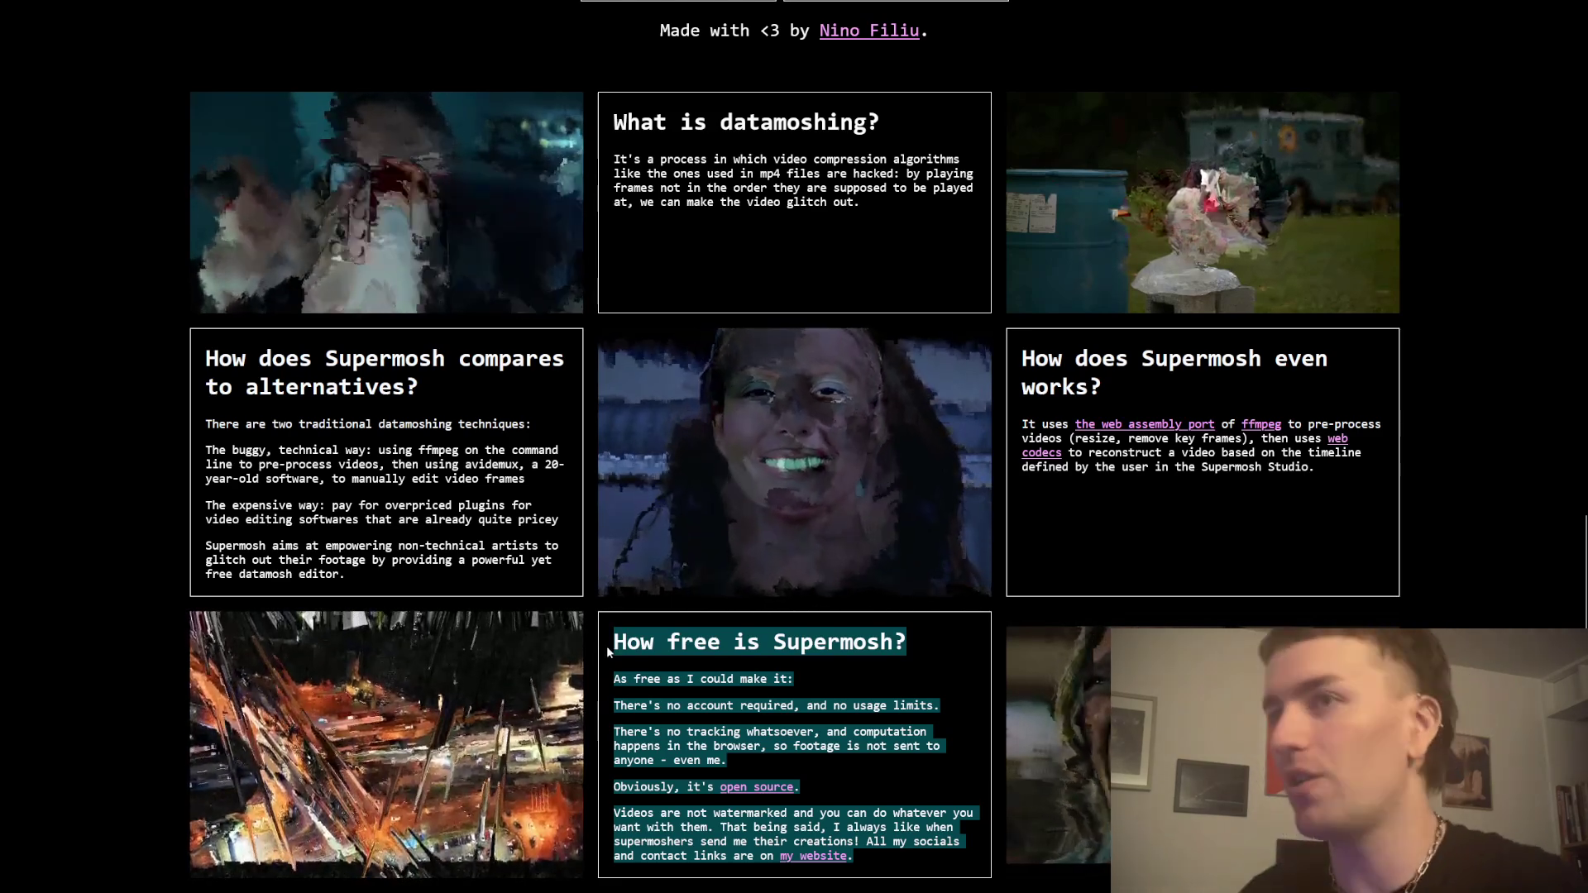
left_click(608, 645)
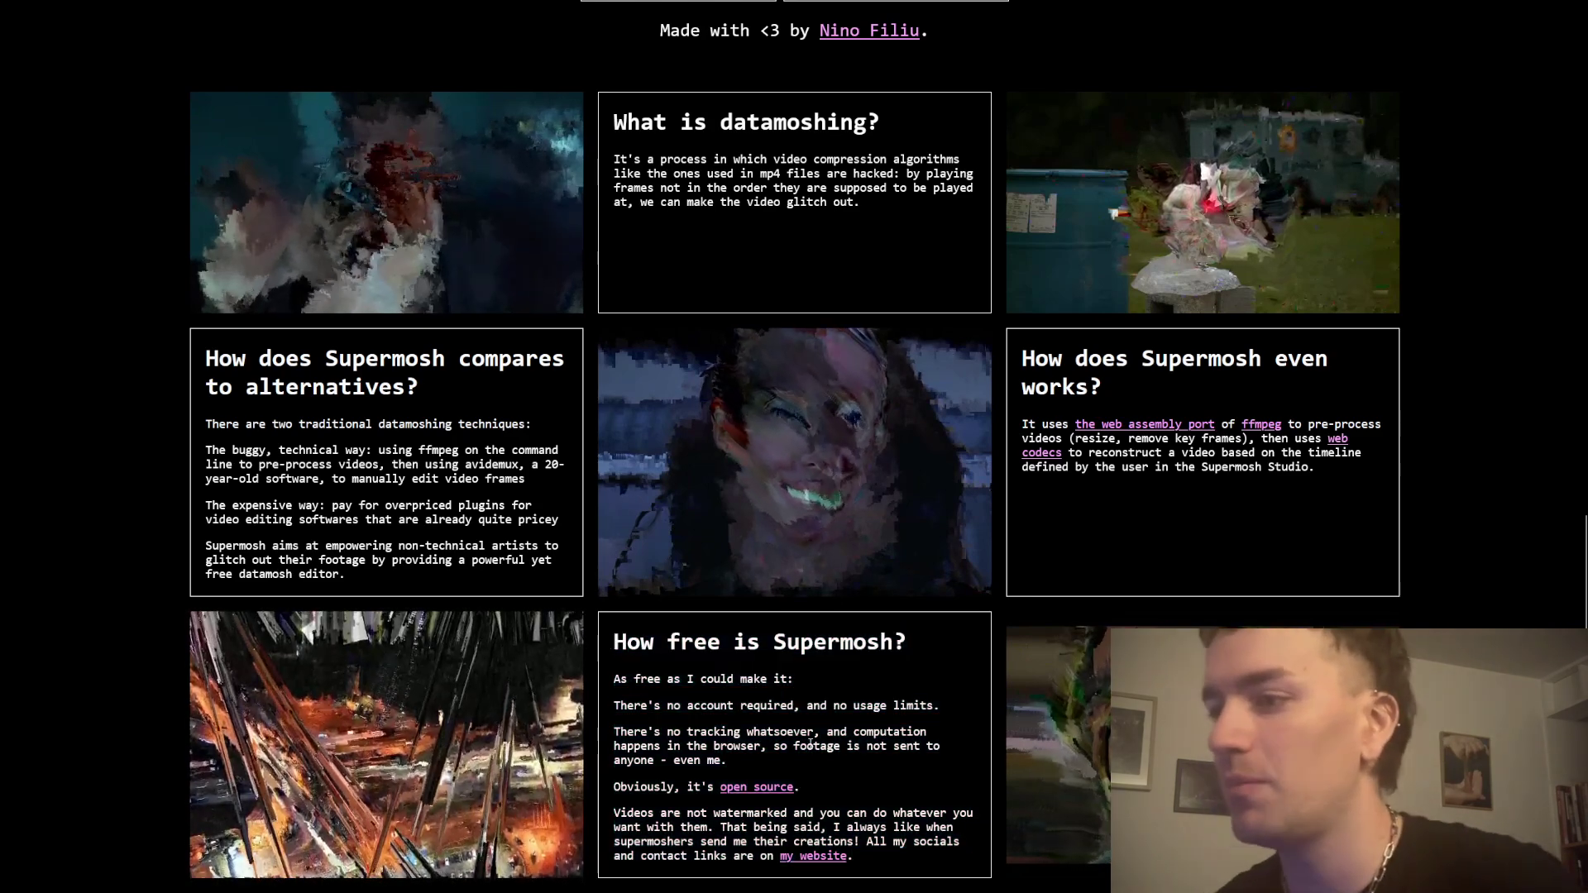
left_click_drag(896, 860, 639, 644)
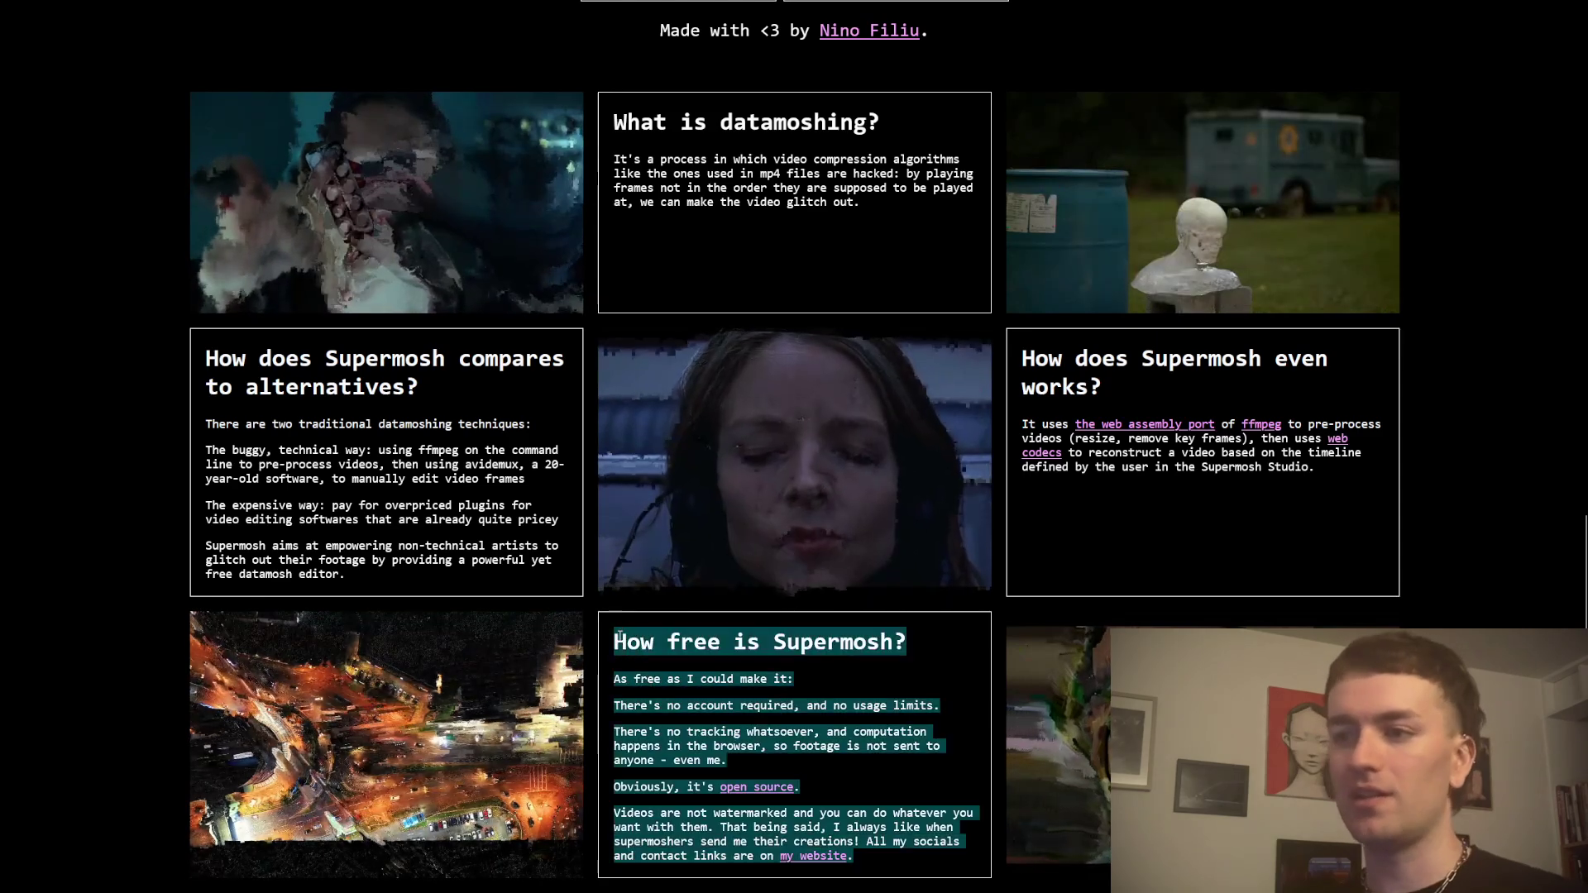
left_click(817, 702)
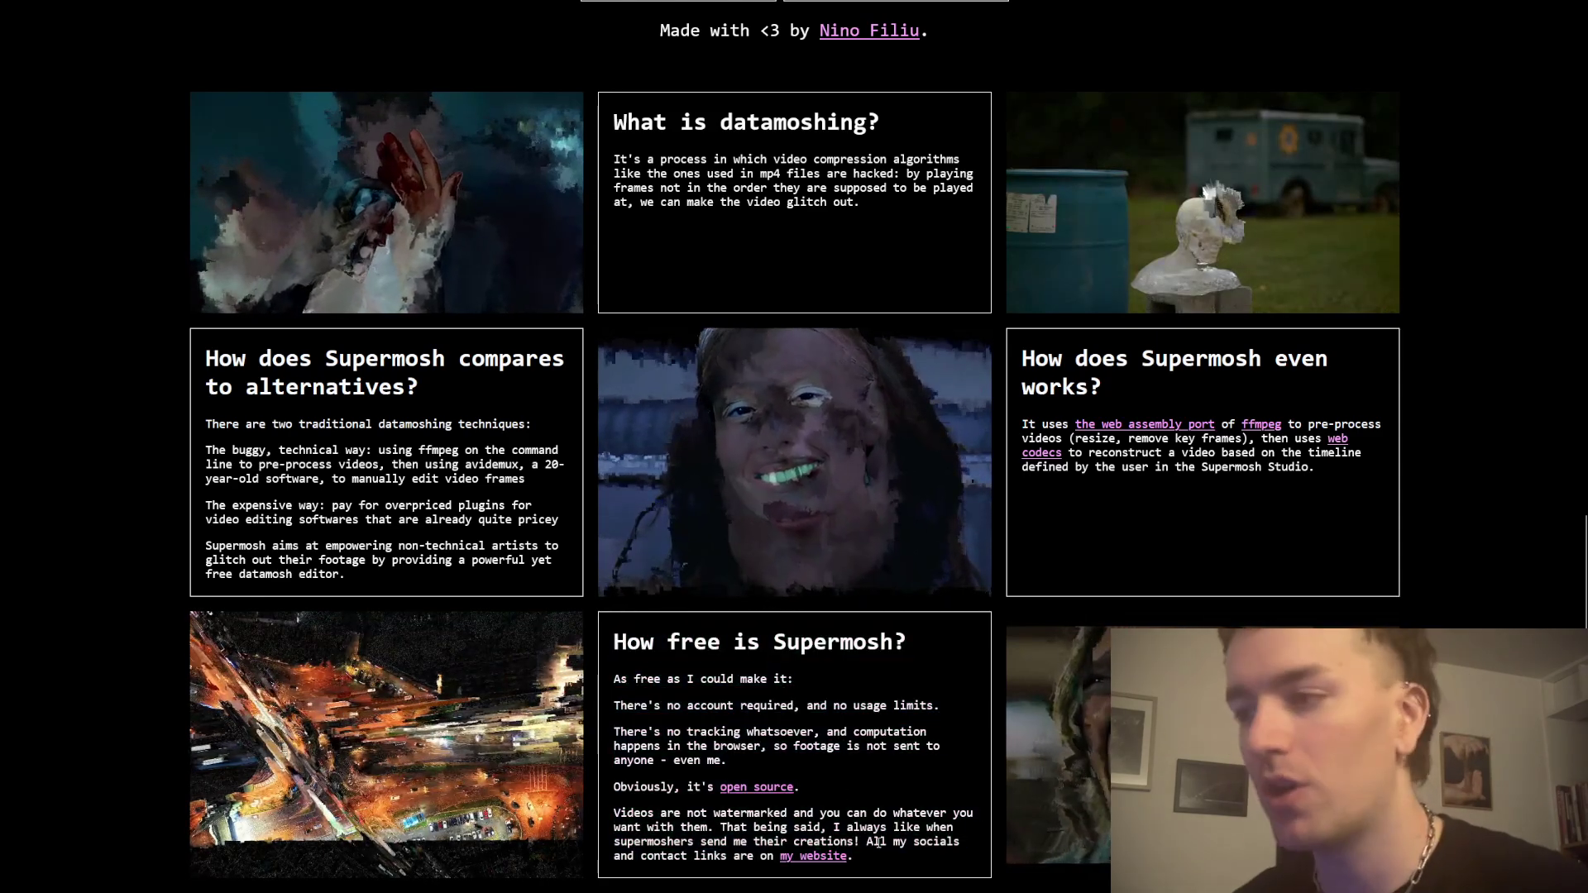
key("F11")
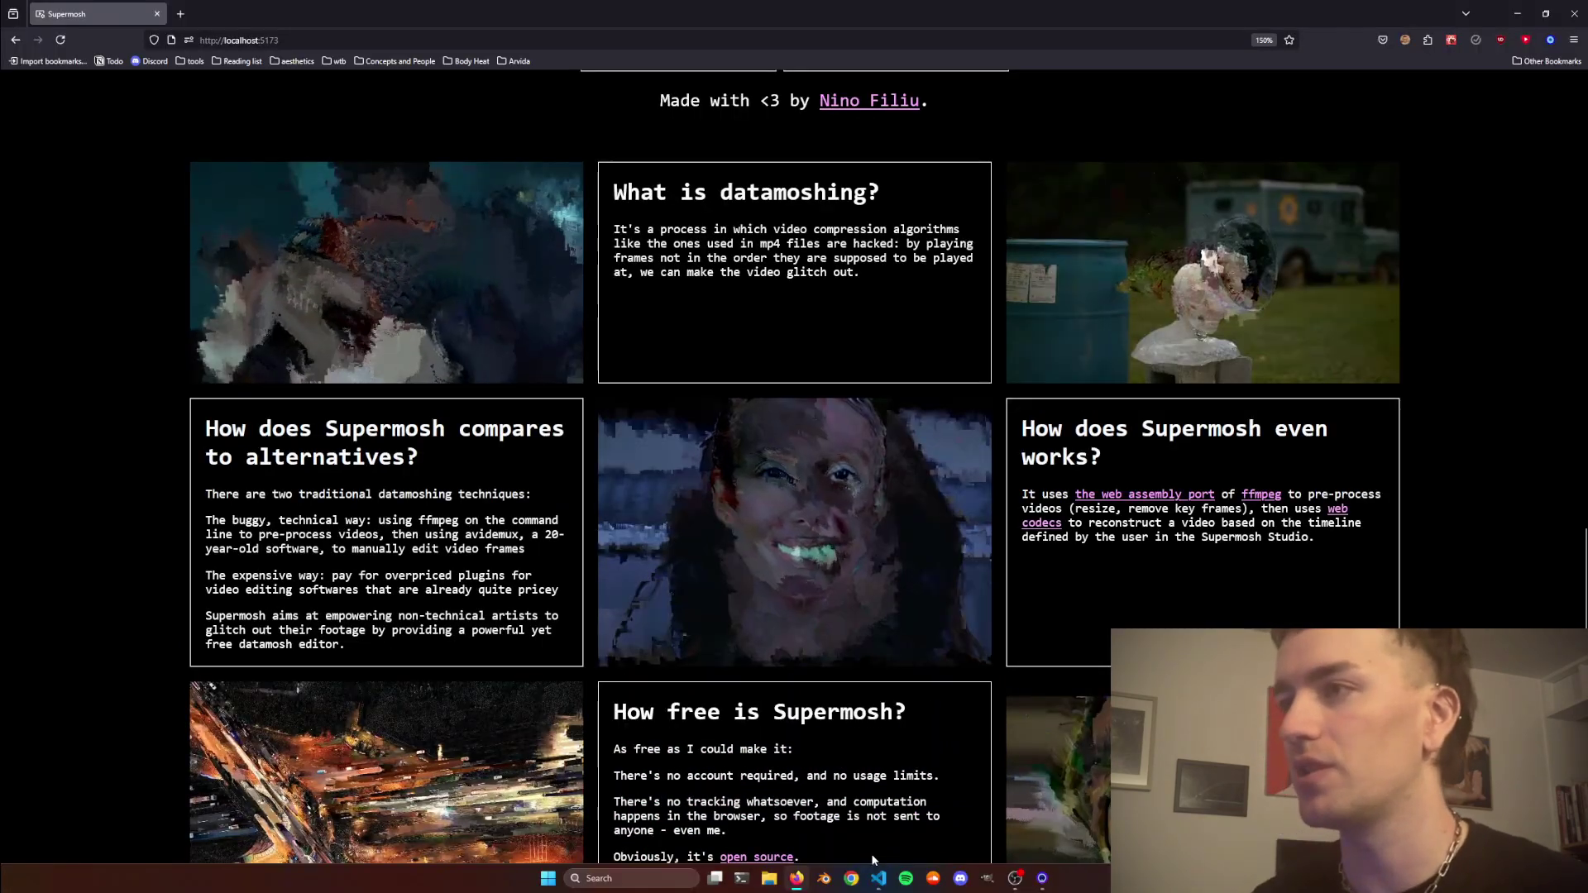